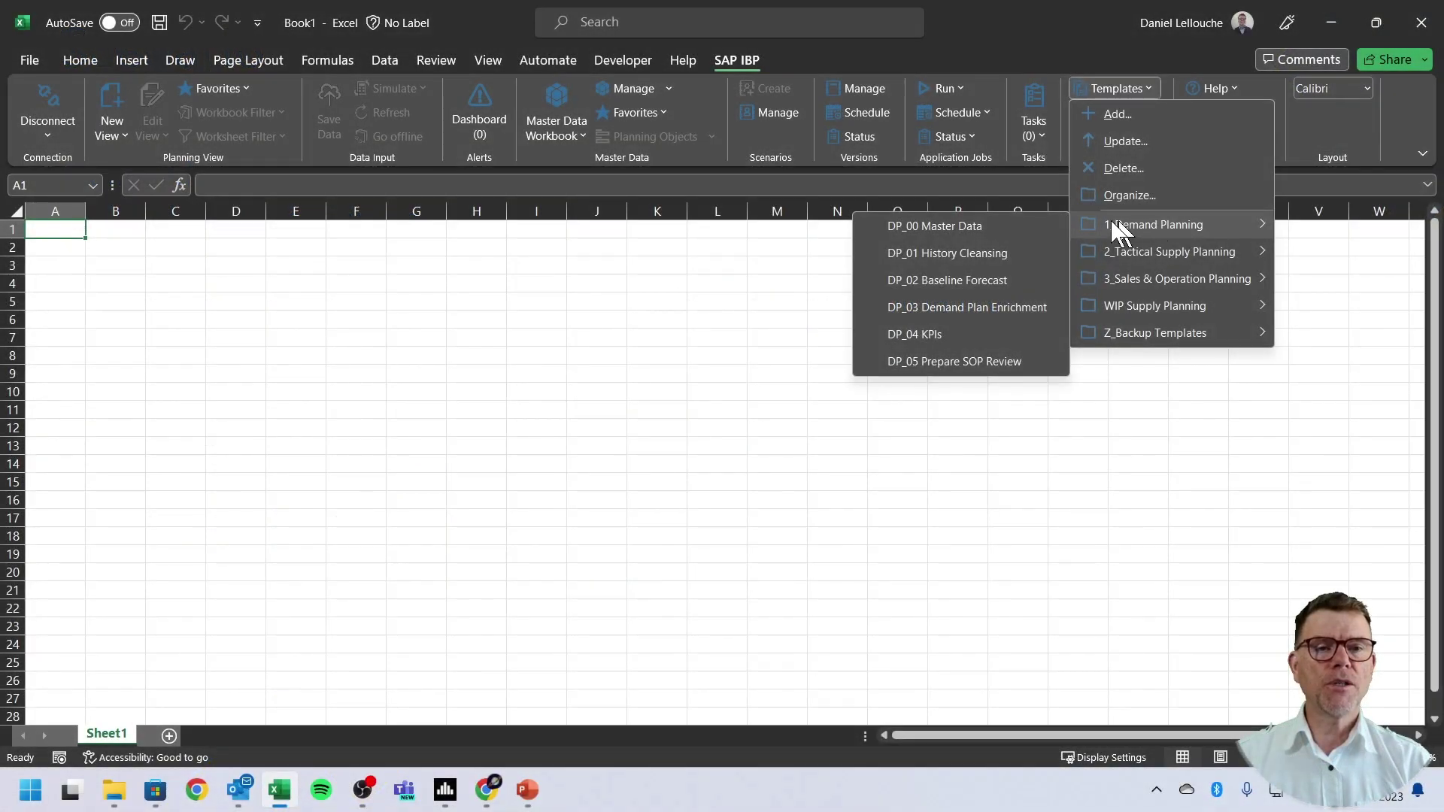
Open SAP IBP Templates > 2_Tactical Supply Planning to list the eleven SP templates.
{"action": "mouse_move", "coordinate": [1142, 251]}
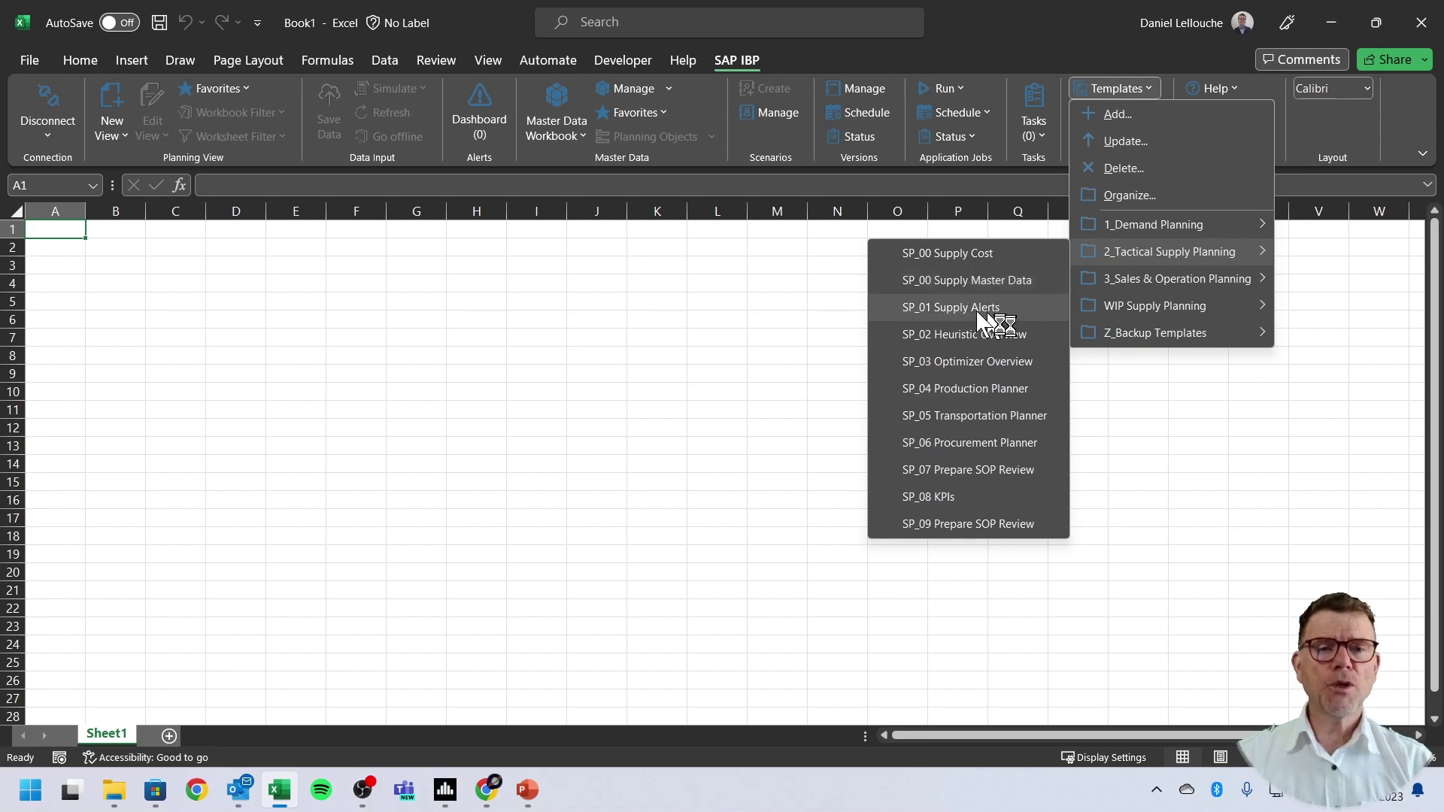
{"action": "left_click", "coordinate": [909, 315]}
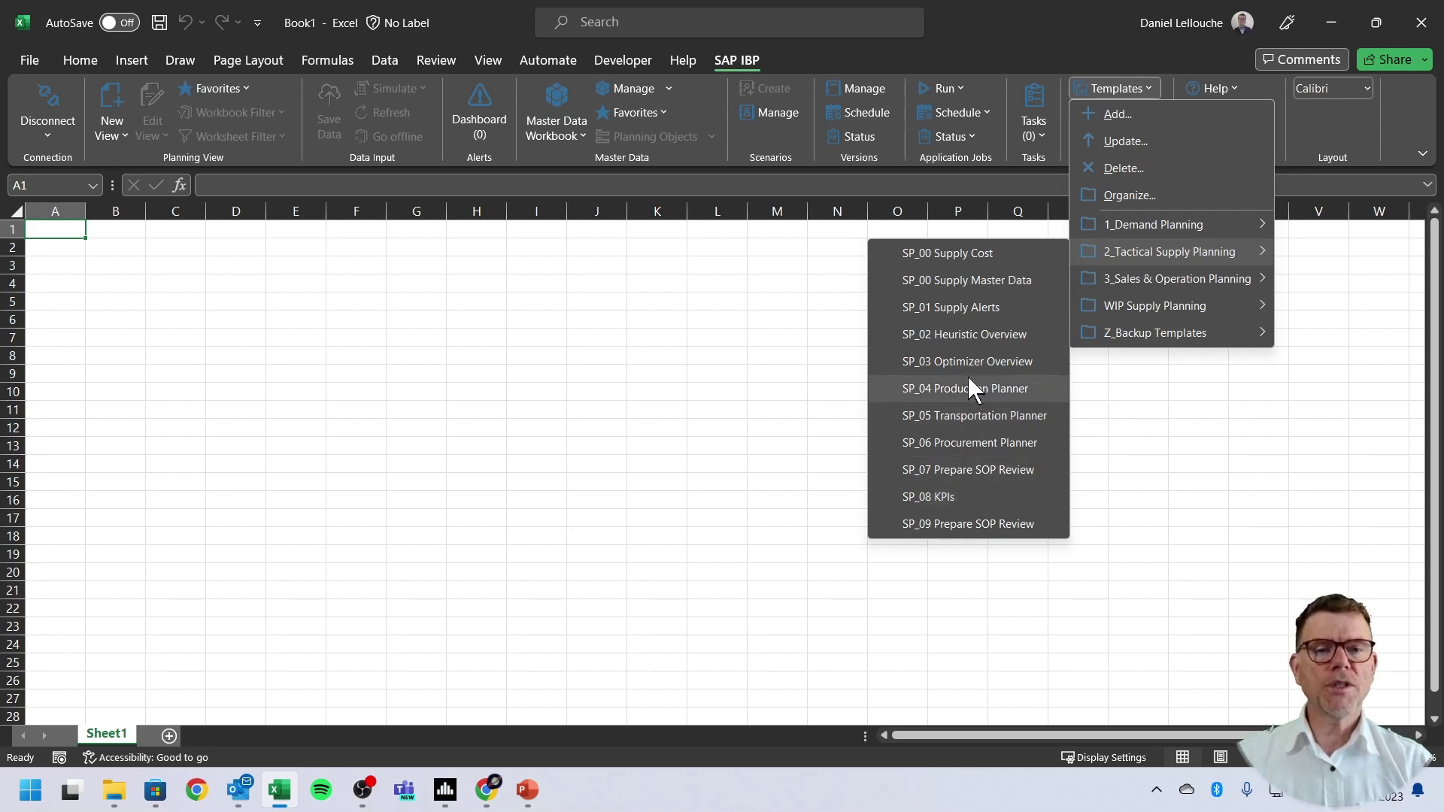
Load SP_02 Heuristic Overview and review FP-PI-0123 consensus demand for CUST01 and CUST02.
{"action": "left_click", "coordinate": [963, 336]}
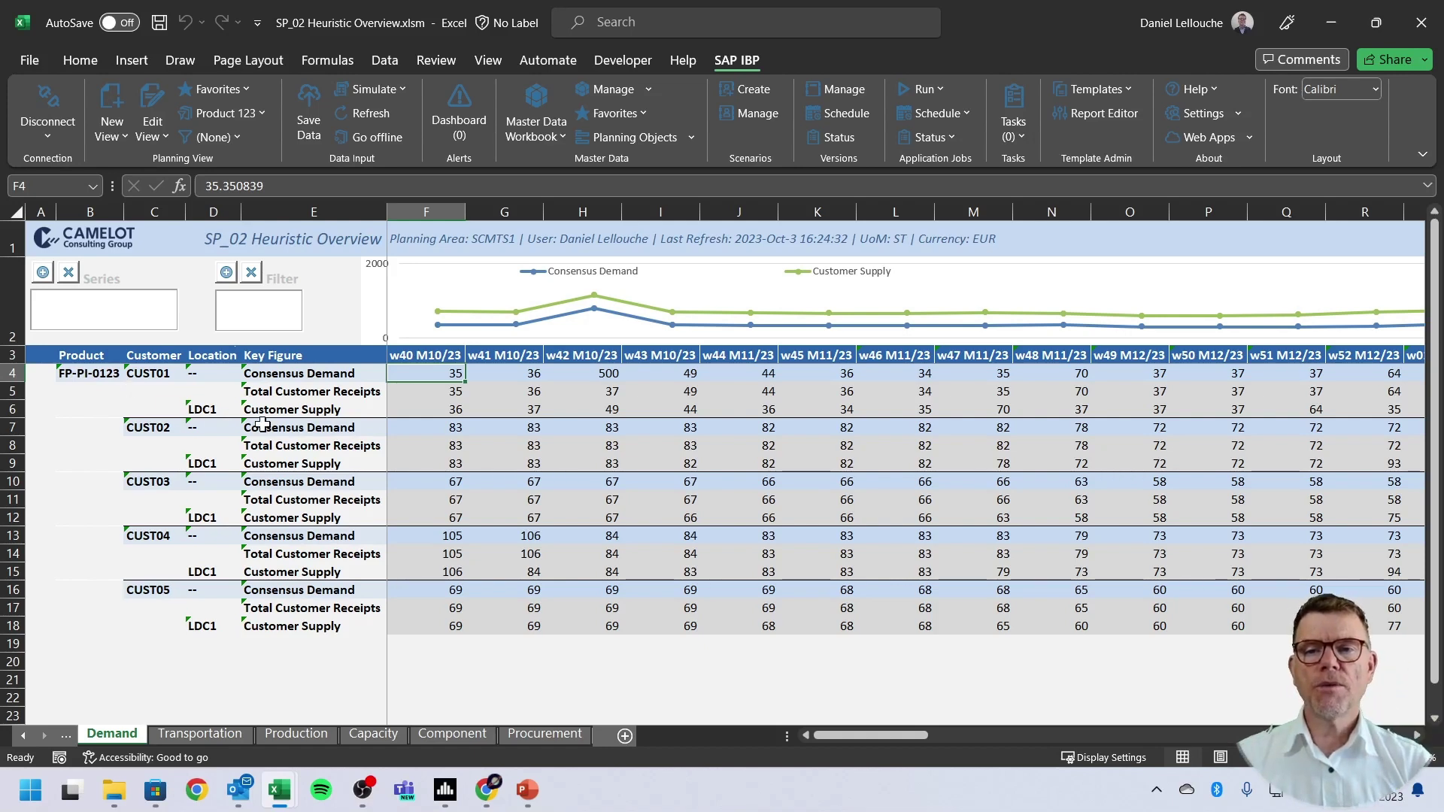
{"action": "left_click", "coordinate": [298, 374]}
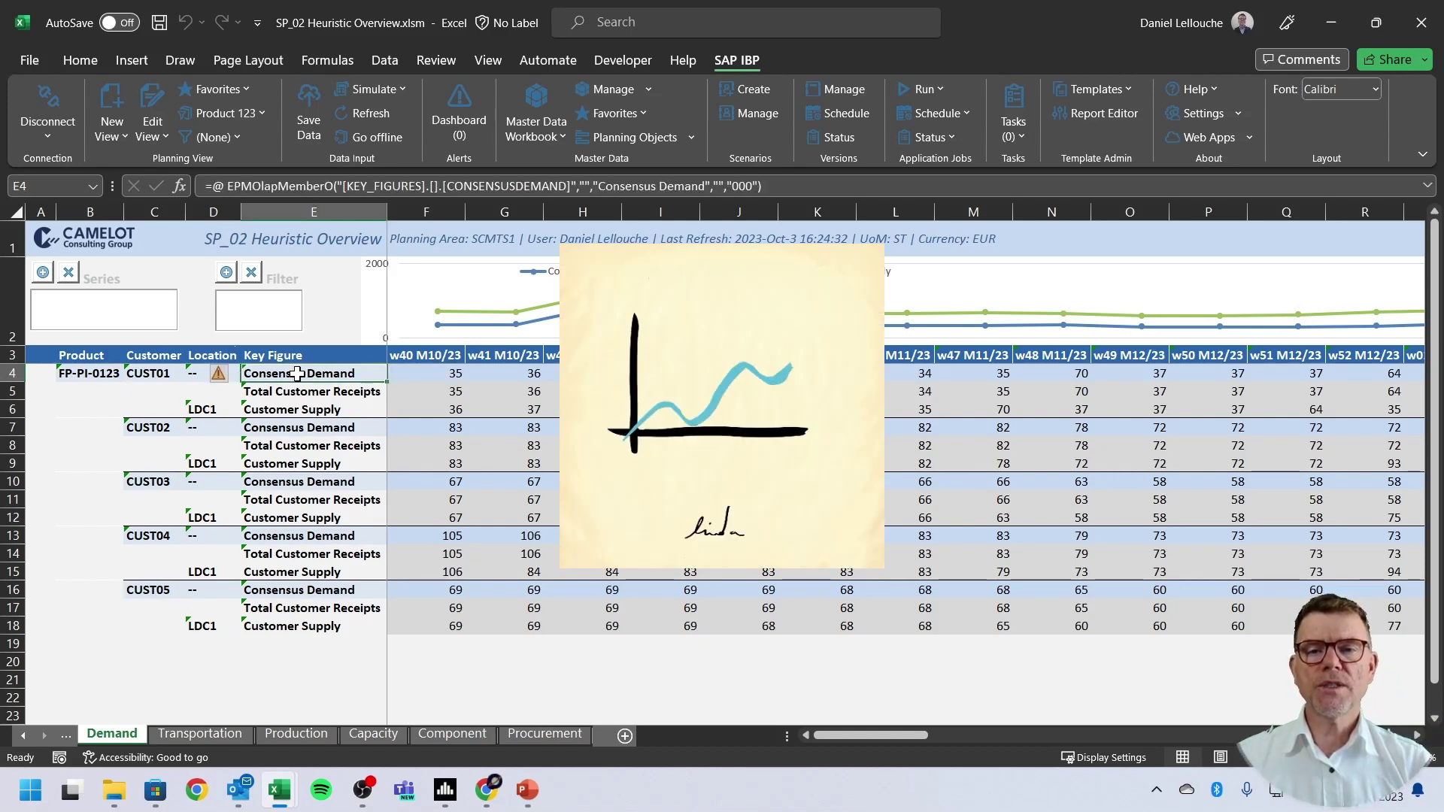
{"action": "left_click", "coordinate": [158, 374]}
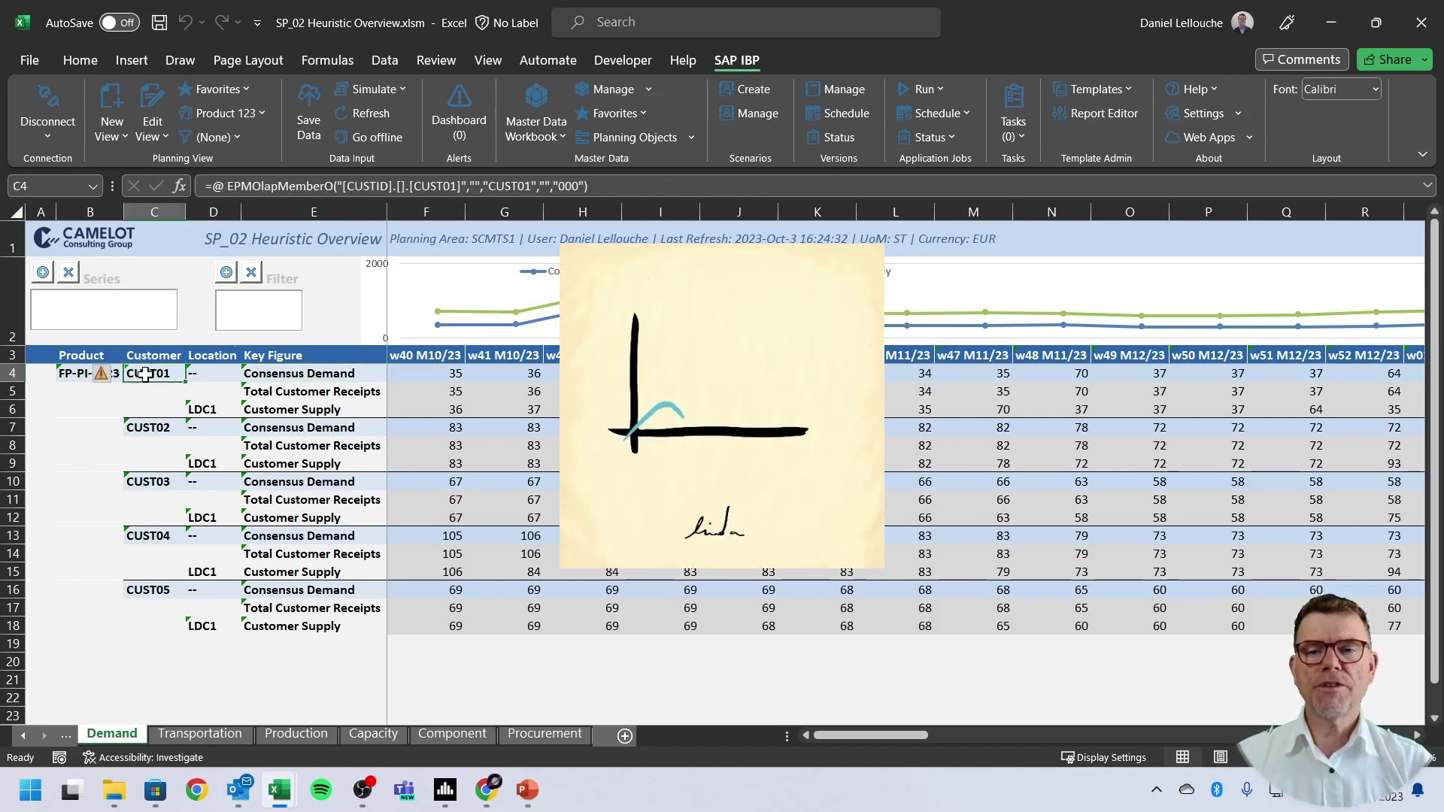
{"action": "left_click", "coordinate": [92, 374]}
{"action": "left_click_drag", "start_coordinate": [440, 374], "coordinate": [1110, 372]}
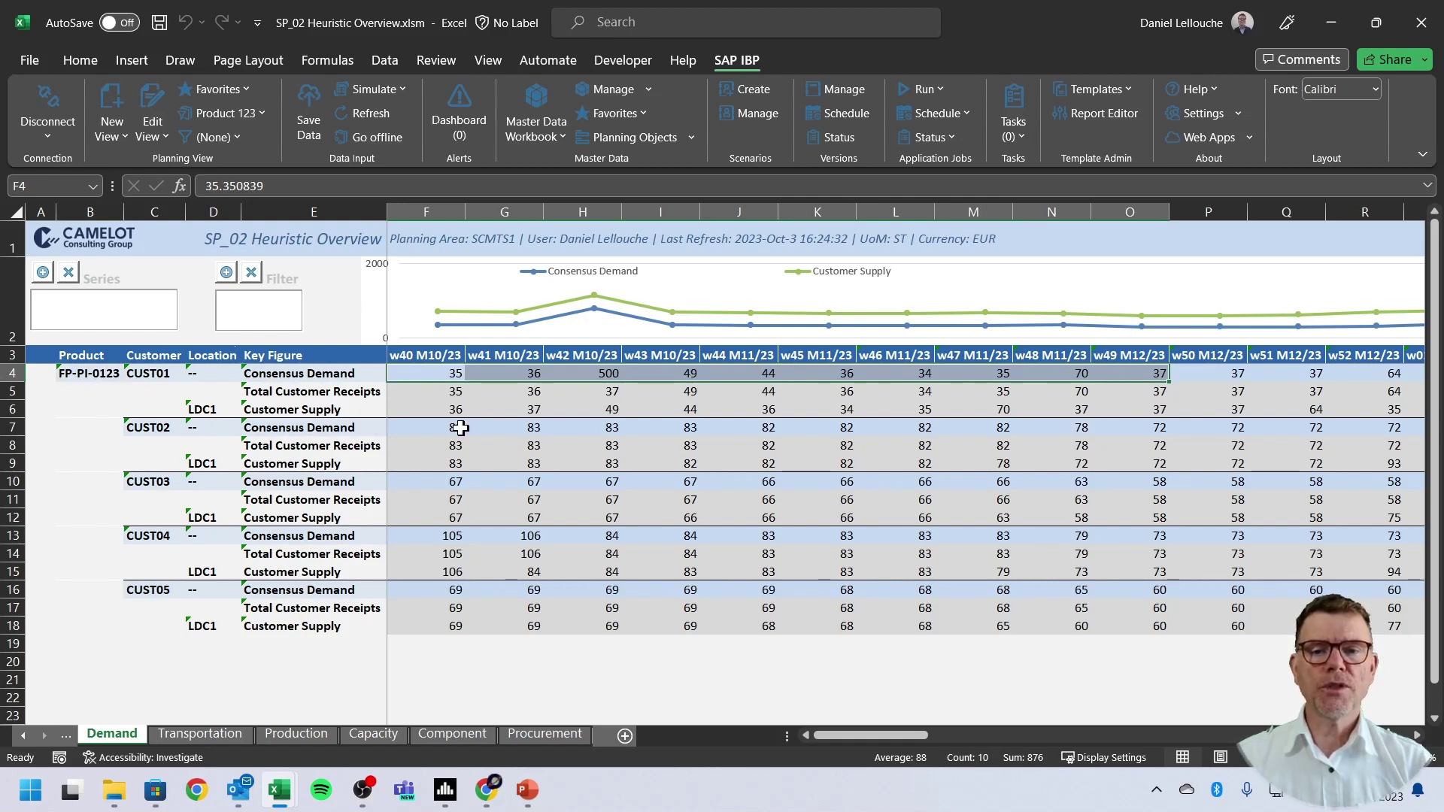
{"action": "left_click_drag", "start_coordinate": [455, 427], "coordinate": [1075, 427]}
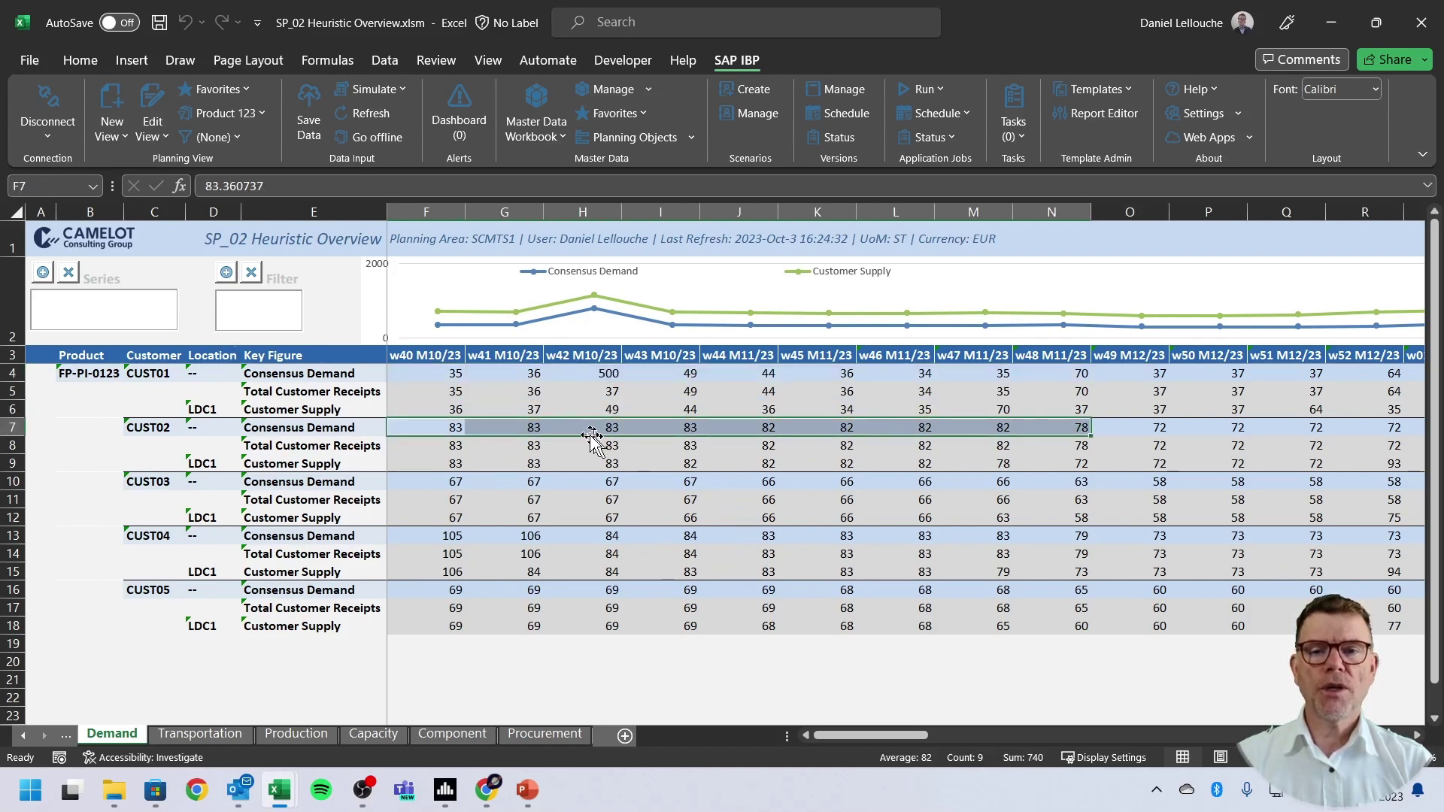
Check CUST01's total customer receipts and customer supply for weeks w41 through w44.
{"action": "left_click", "coordinate": [527, 392]}
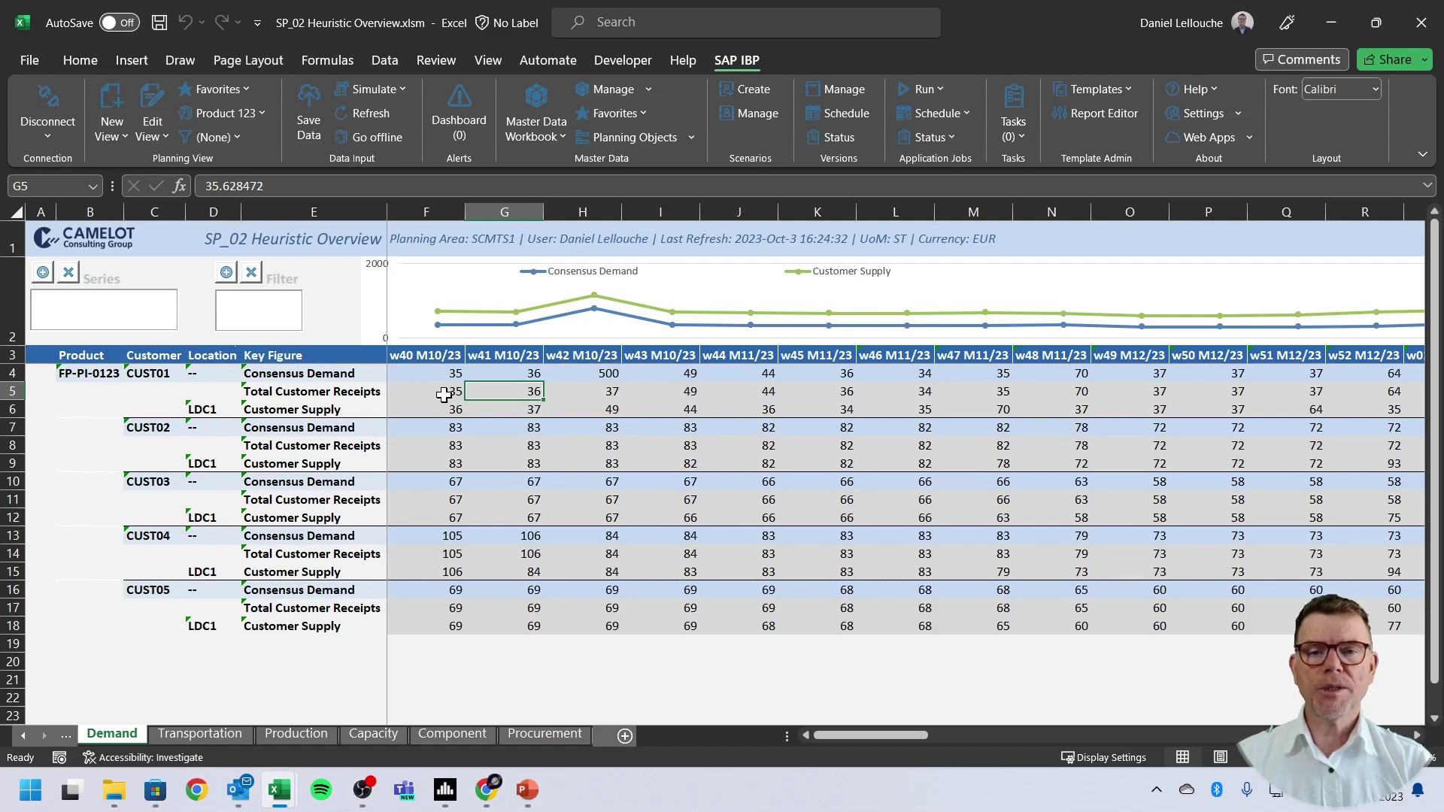
{"action": "left_click_drag", "start_coordinate": [444, 394], "coordinate": [952, 392]}
{"action": "left_click", "coordinate": [772, 371]}
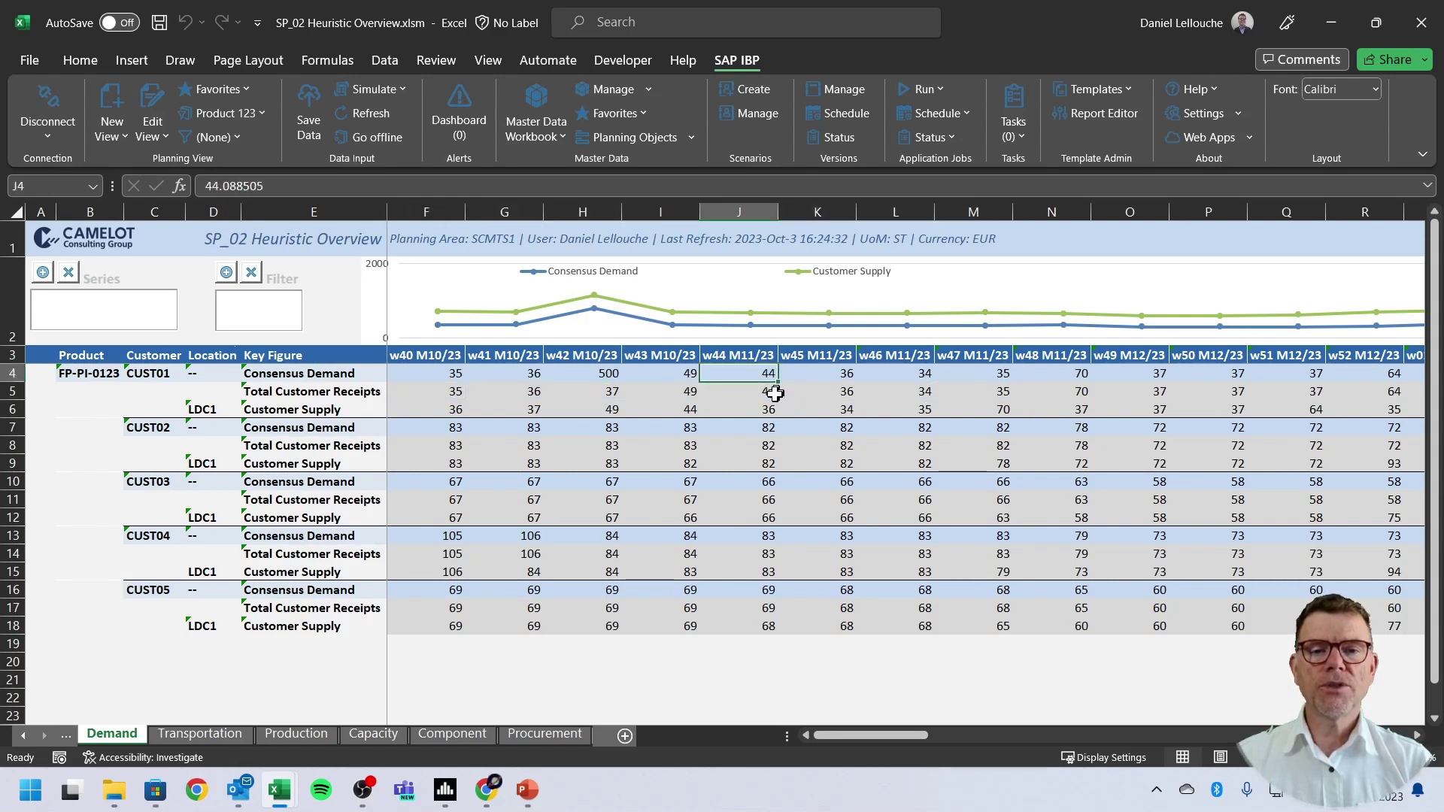
{"action": "left_click", "coordinate": [774, 394]}
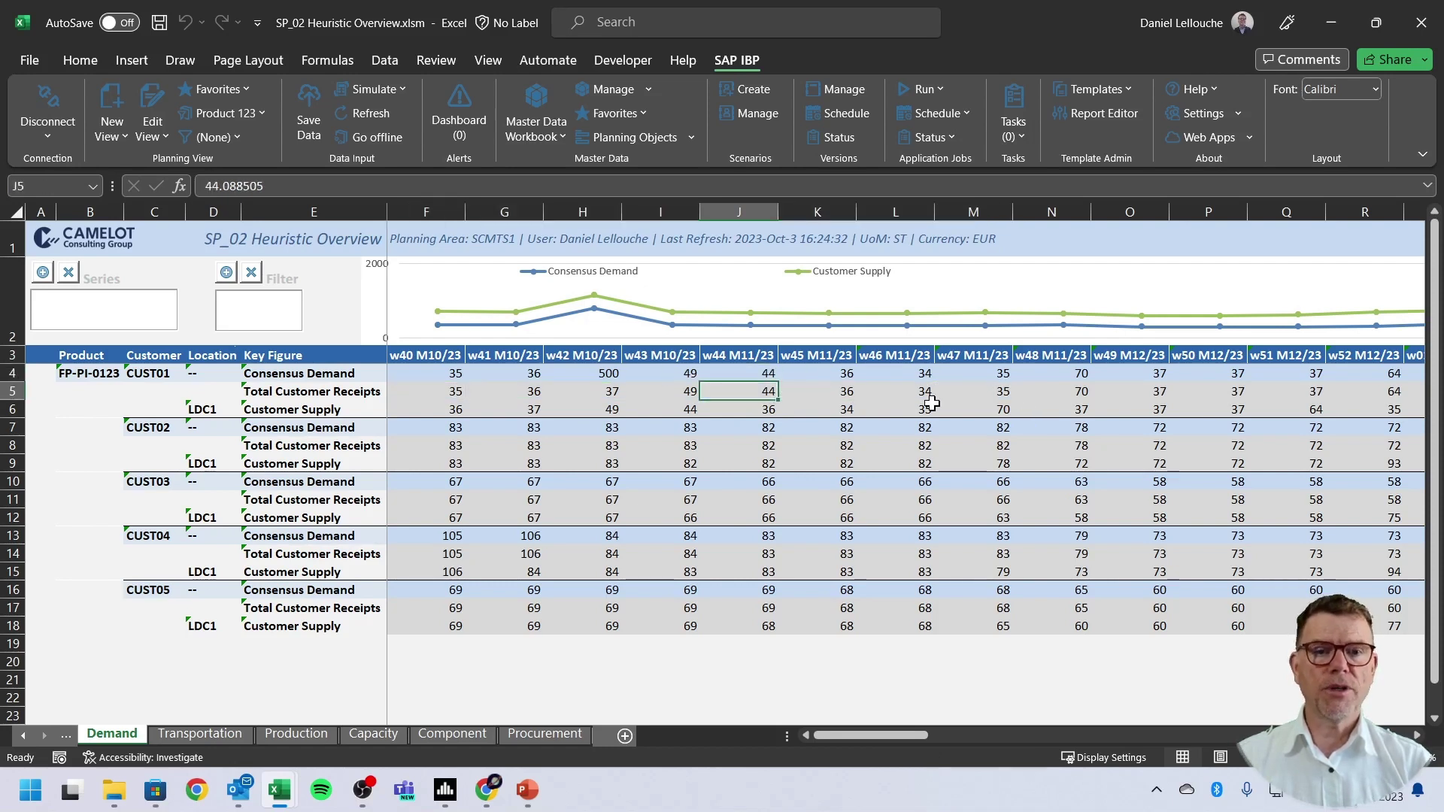
{"action": "left_click", "coordinate": [768, 407]}
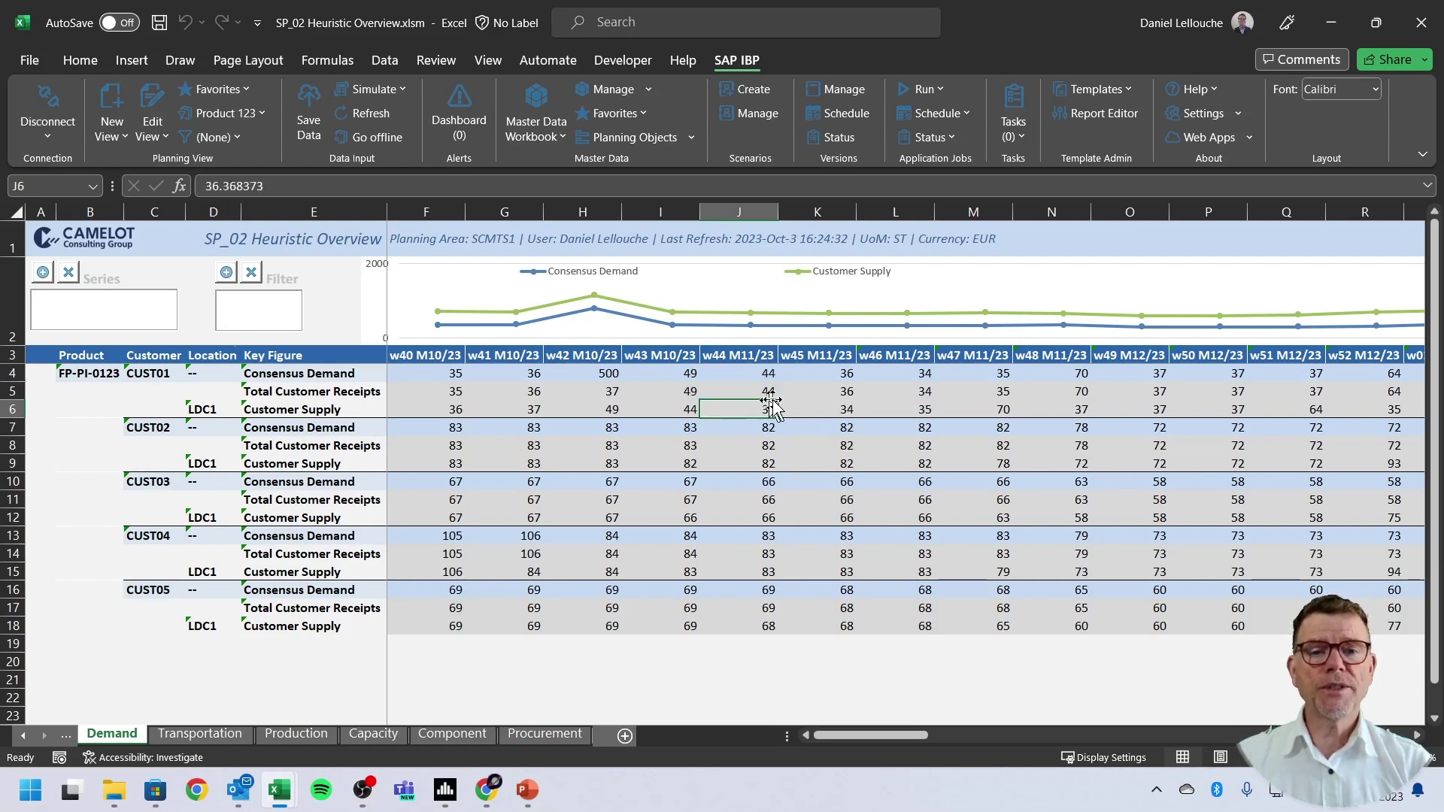
{"action": "left_click", "coordinate": [689, 413]}
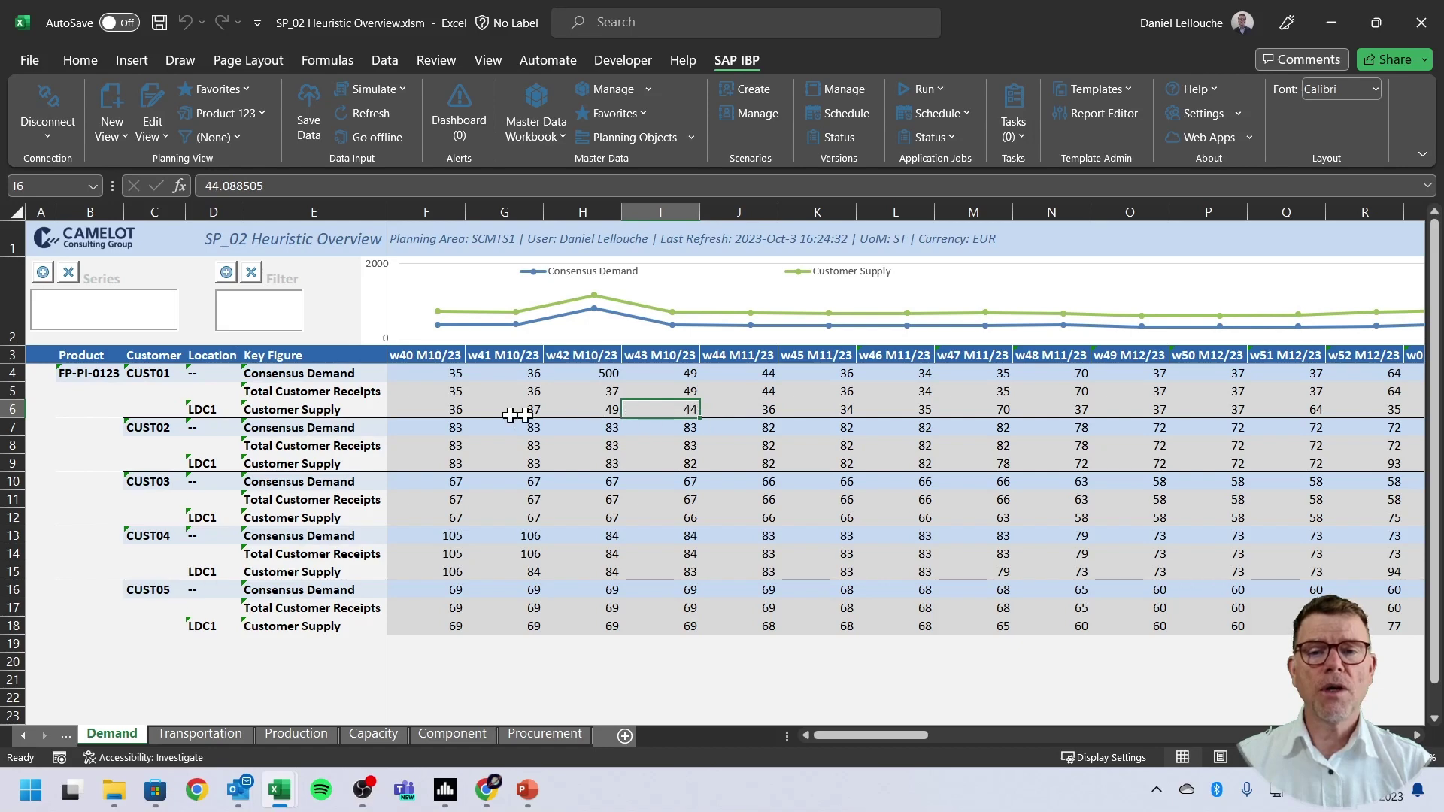
{"action": "left_click", "coordinate": [215, 410]}
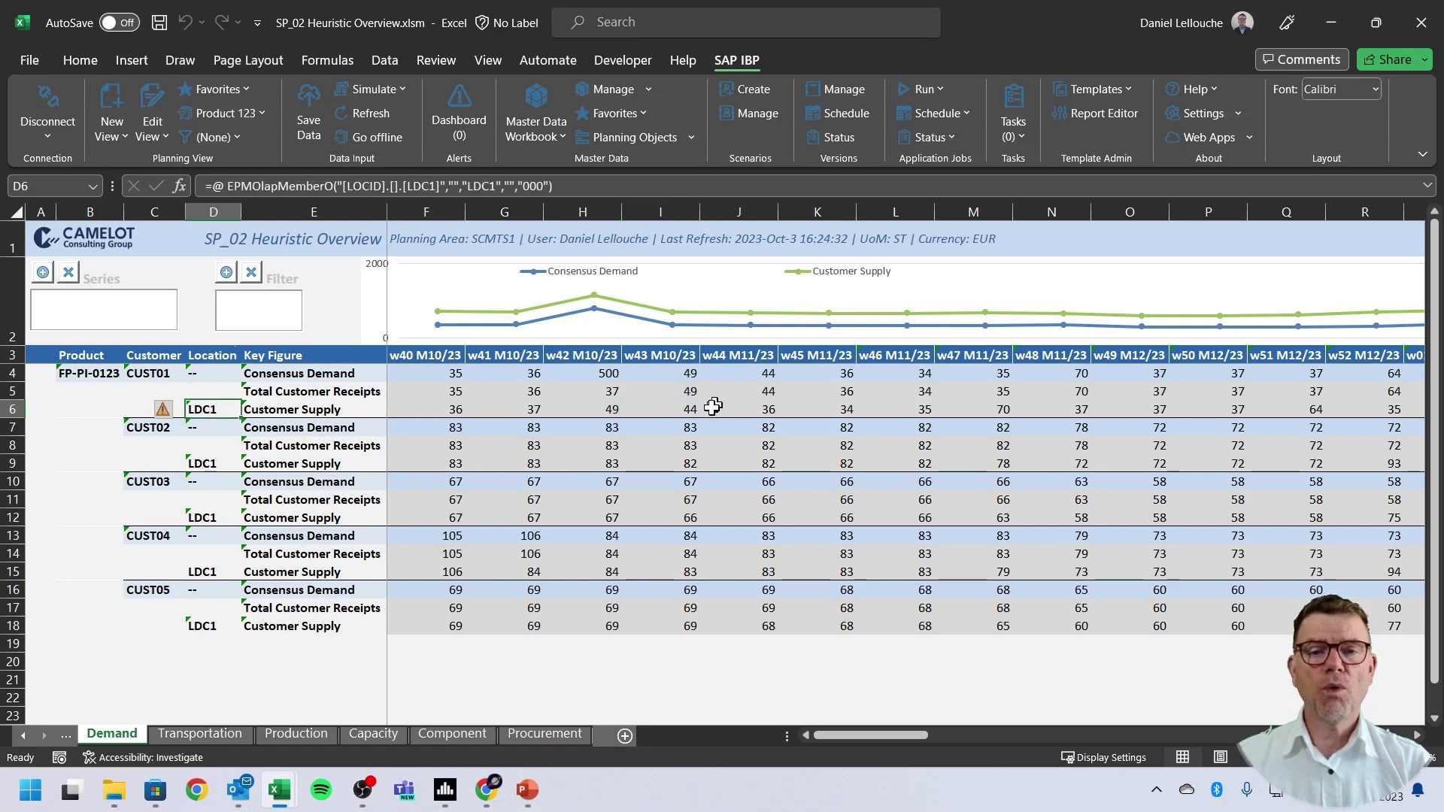
{"action": "left_click", "coordinate": [690, 410]}
{"action": "left_click", "coordinate": [772, 388]}
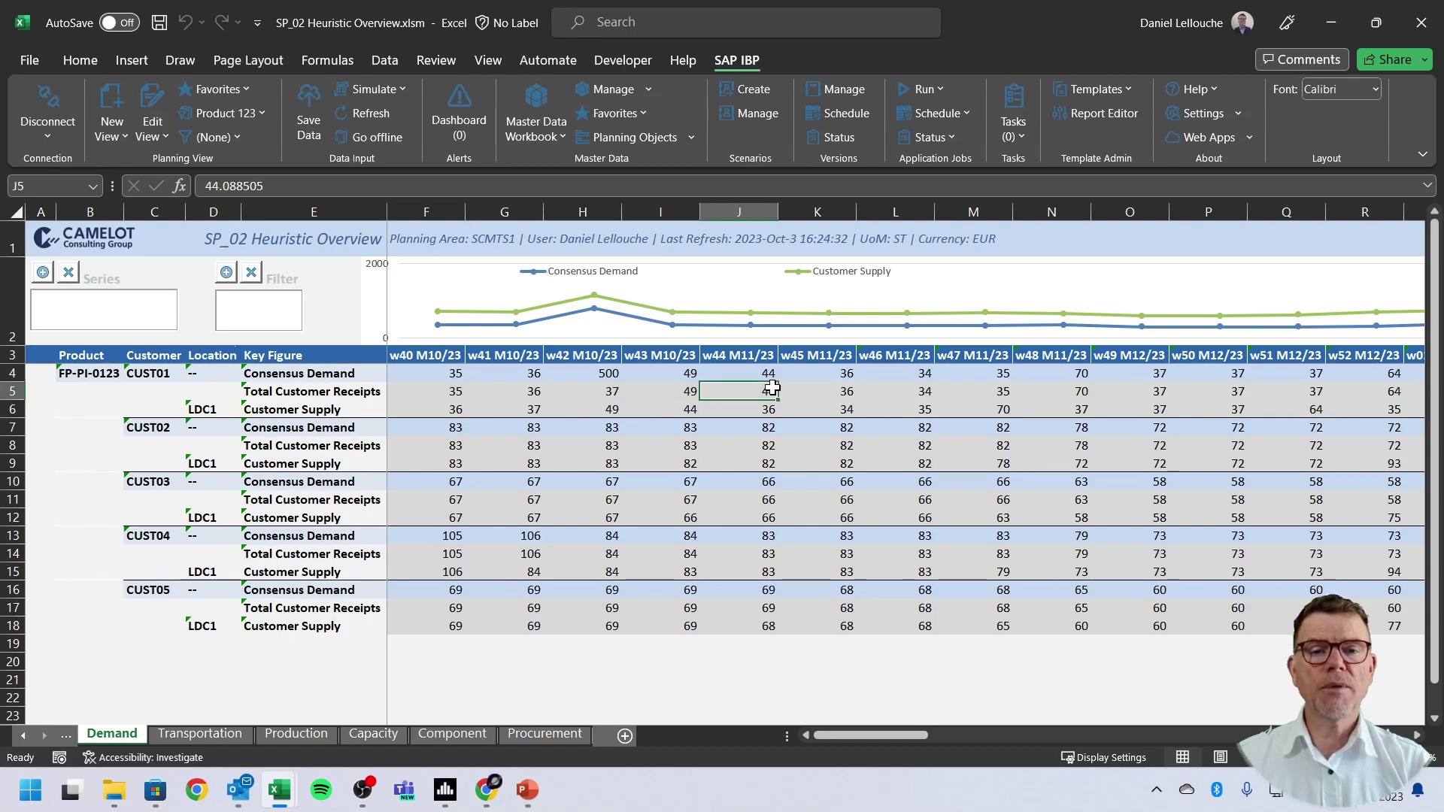
{"action": "left_click", "coordinate": [771, 406]}
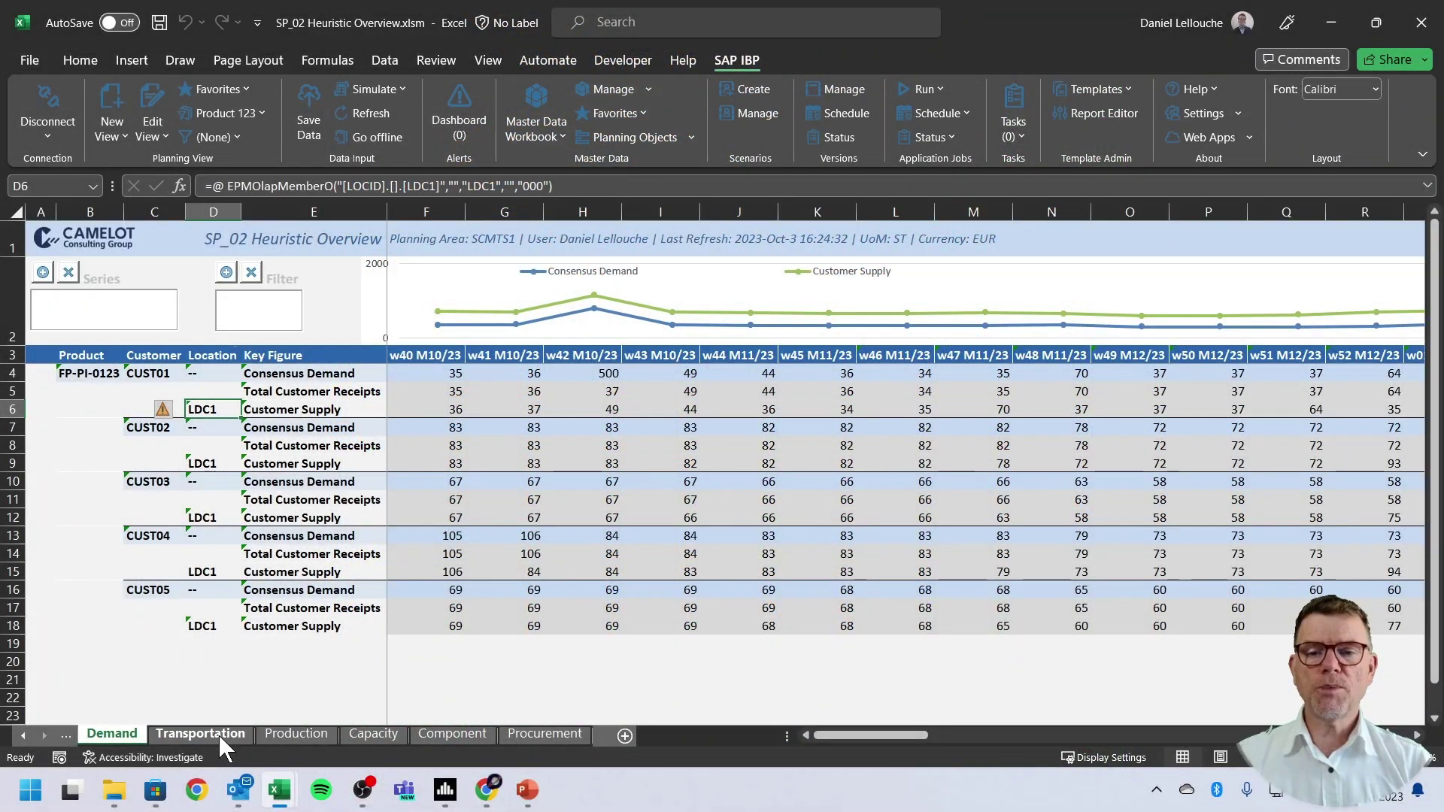
On the Transportation sheet, inspect FP-PI-0123 at LDC1 with its stock, demand and PP01 ship-from.
{"action": "left_click", "coordinate": [218, 734]}
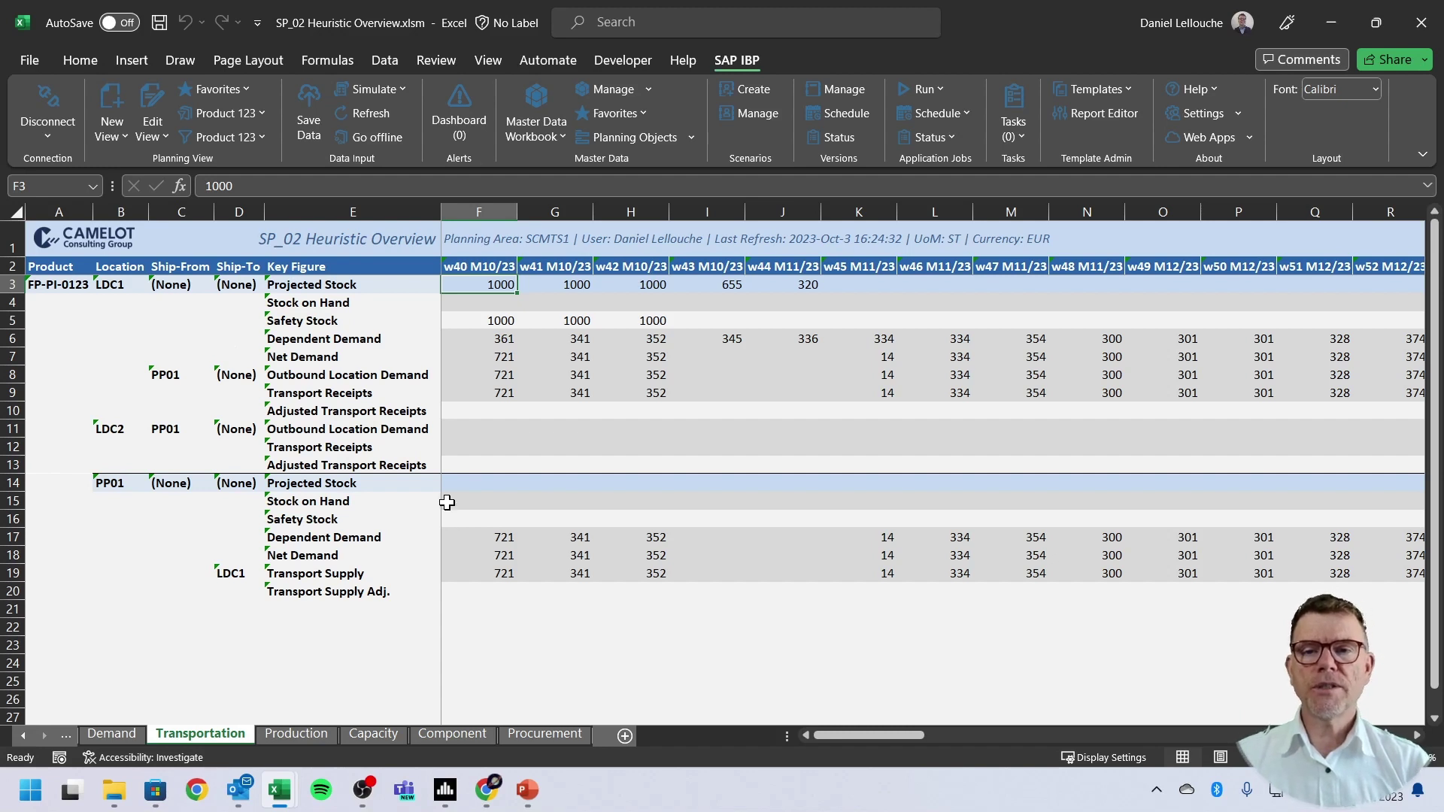
{"action": "left_click", "coordinate": [57, 284]}
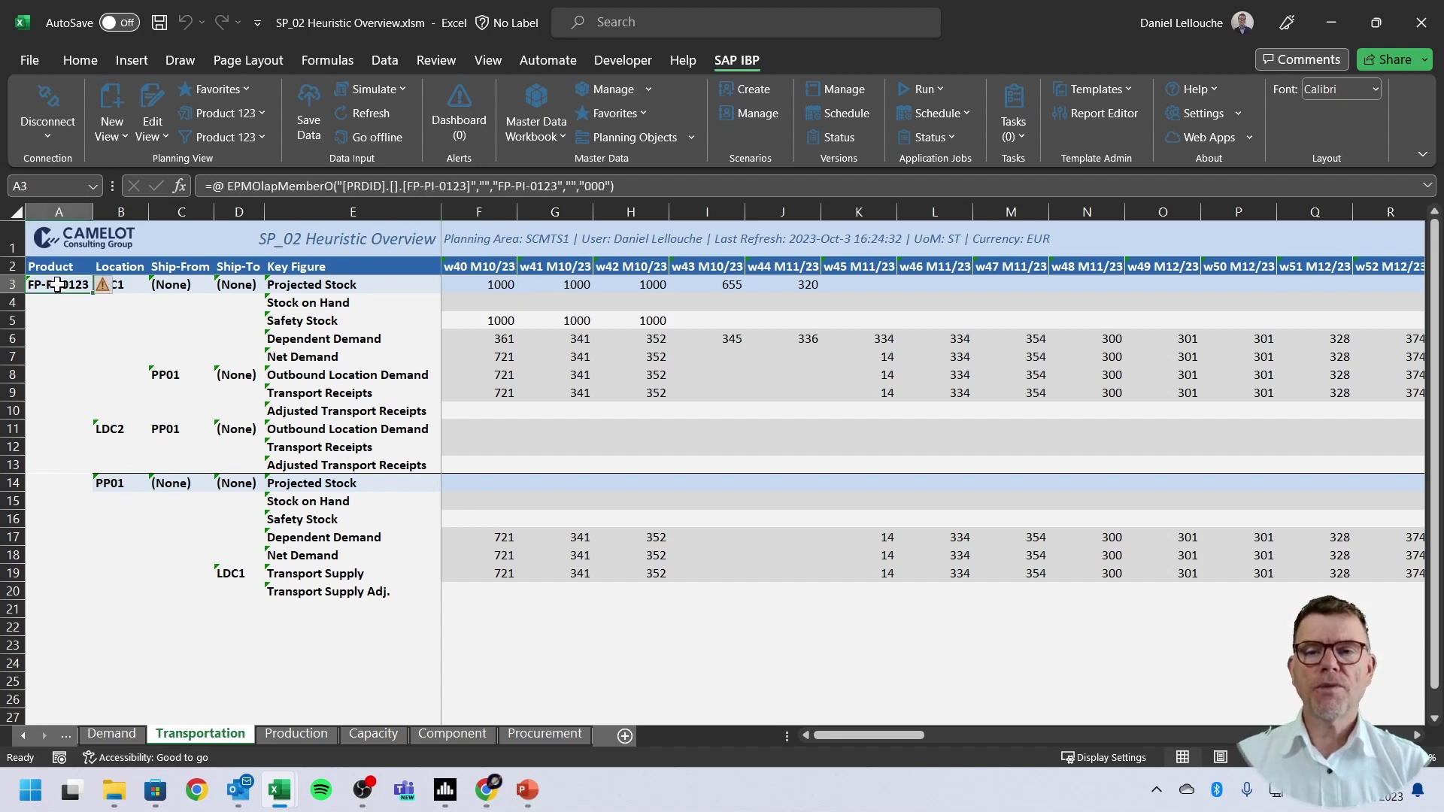
{"action": "left_click", "coordinate": [129, 284]}
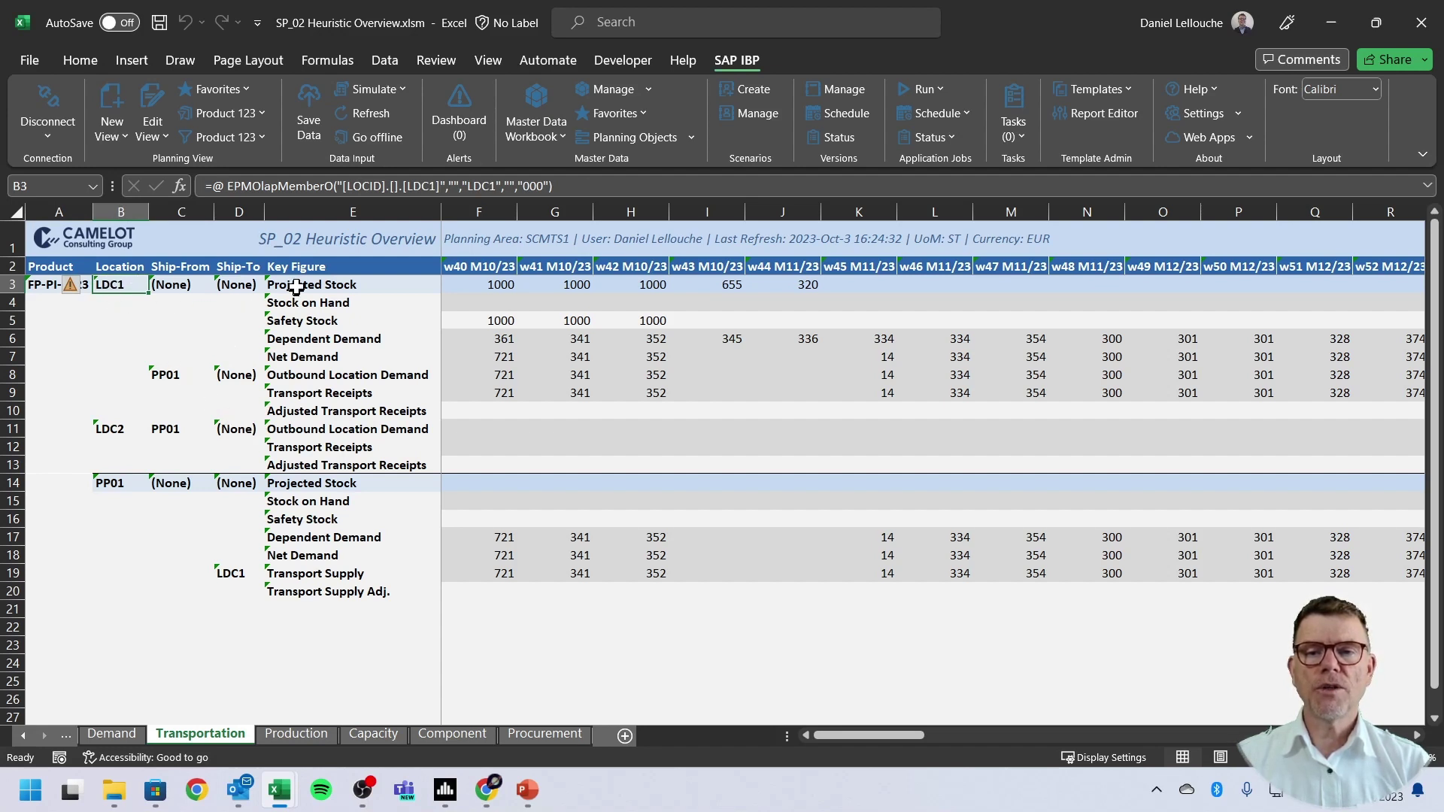
{"action": "left_click_drag", "start_coordinate": [344, 286], "coordinate": [336, 355]}
{"action": "left_click", "coordinate": [158, 378]}
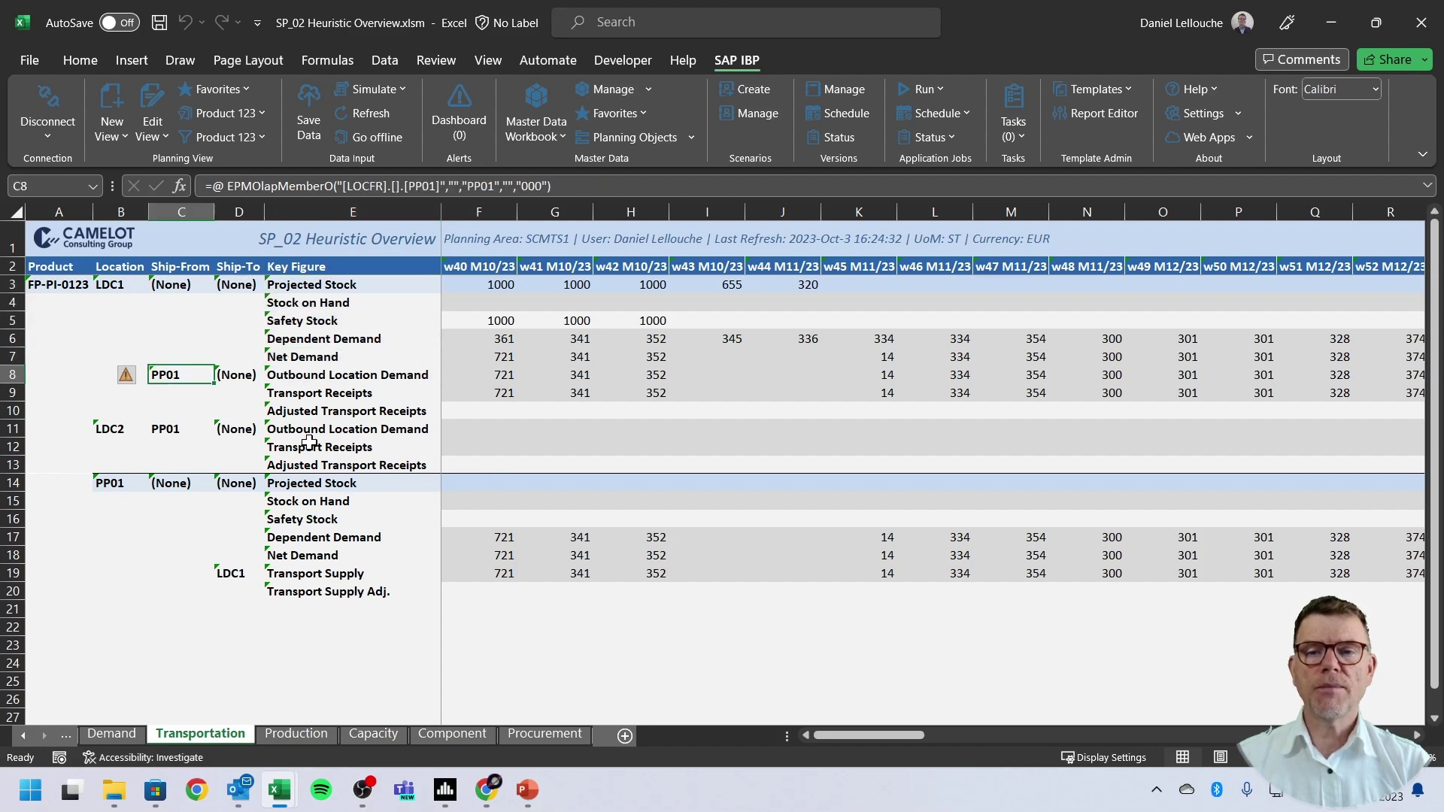
{"action": "left_click", "coordinate": [167, 268]}
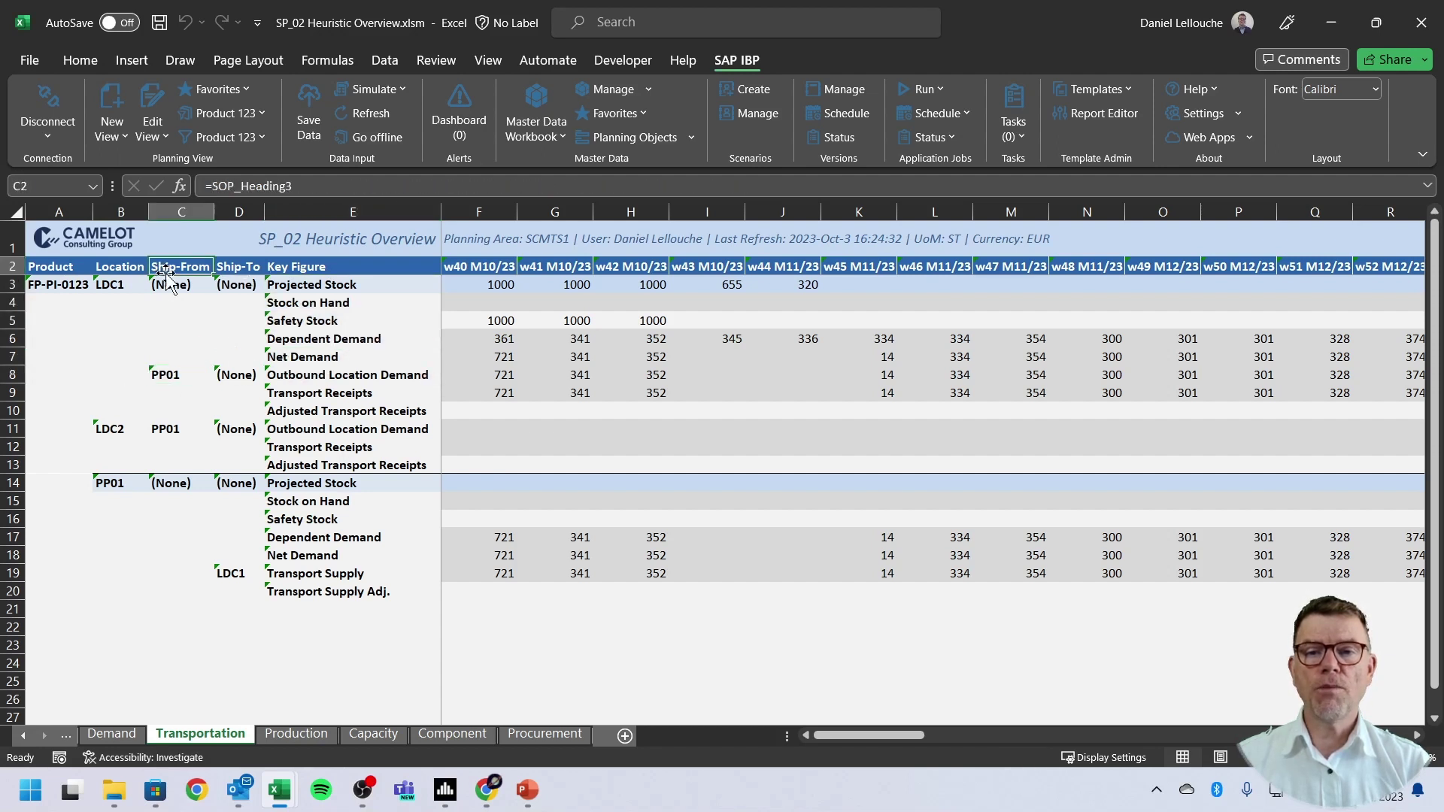
{"action": "left_click", "coordinate": [168, 376]}
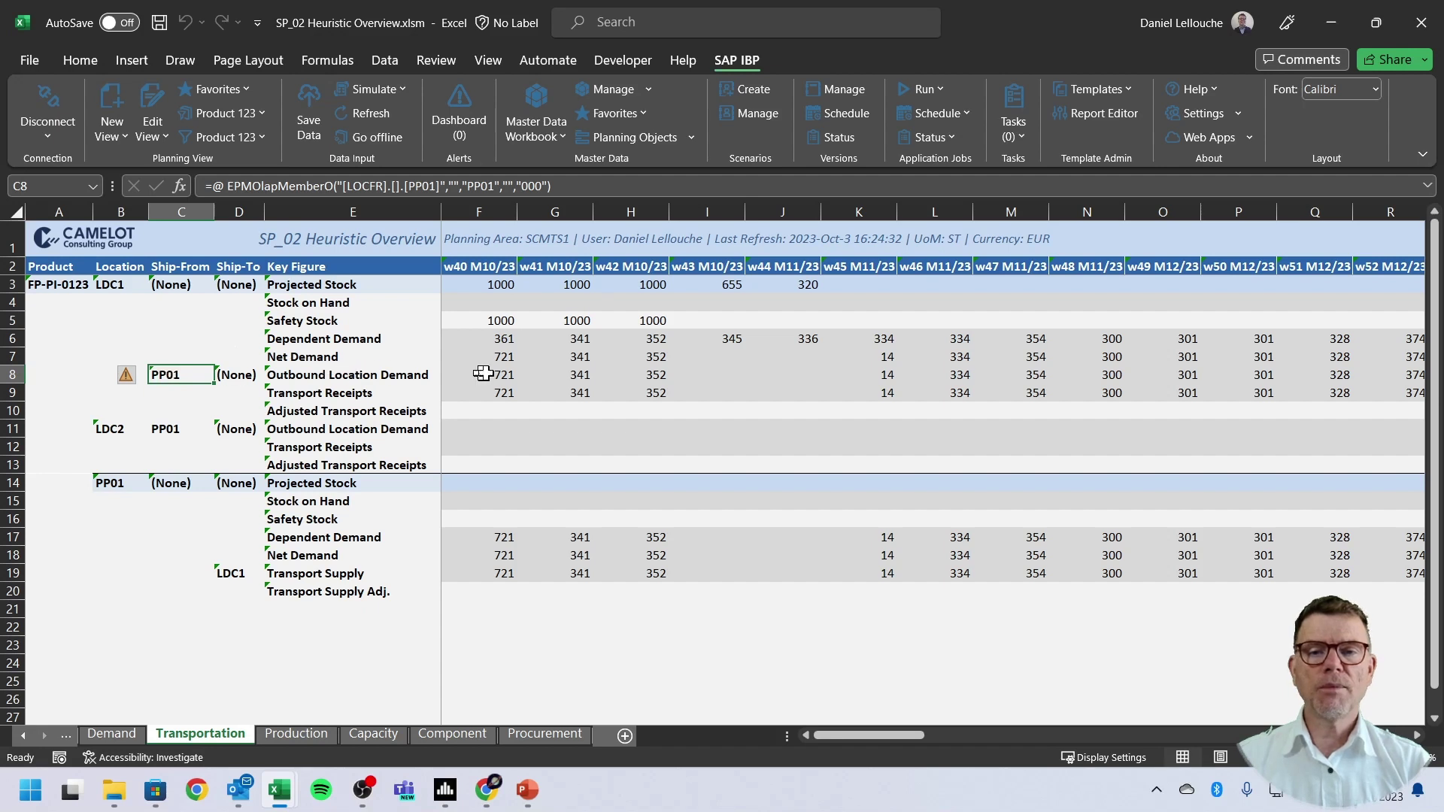
Review LDC1 demand and transport receipts for w40–w42 and from w45 onward.
{"action": "left_click_drag", "start_coordinate": [497, 374], "coordinate": [654, 364]}
{"action": "left_click_drag", "start_coordinate": [499, 392], "coordinate": [624, 390]}
{"action": "left_click_drag", "start_coordinate": [888, 391], "coordinate": [1126, 400]}
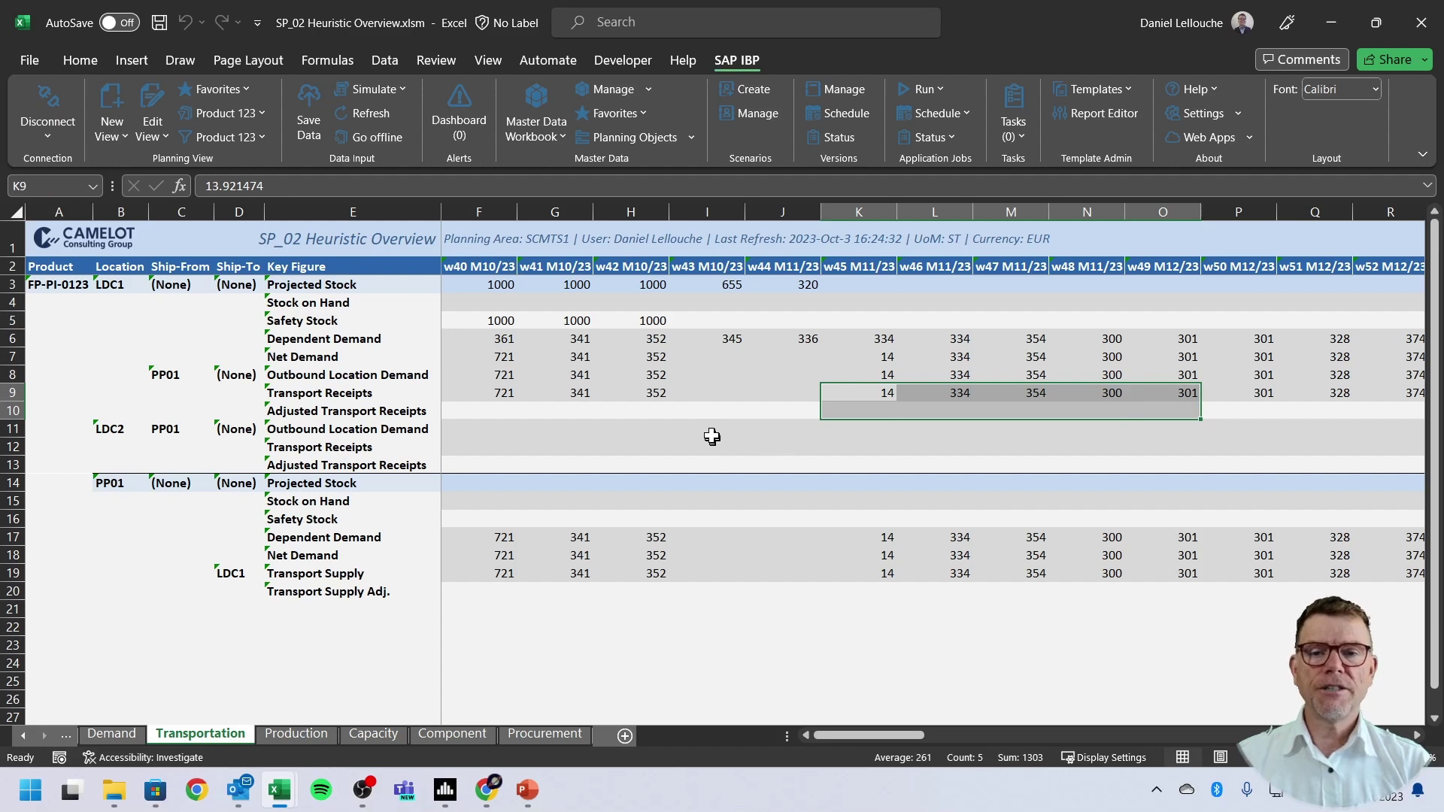
{"action": "left_click", "coordinate": [641, 410]}
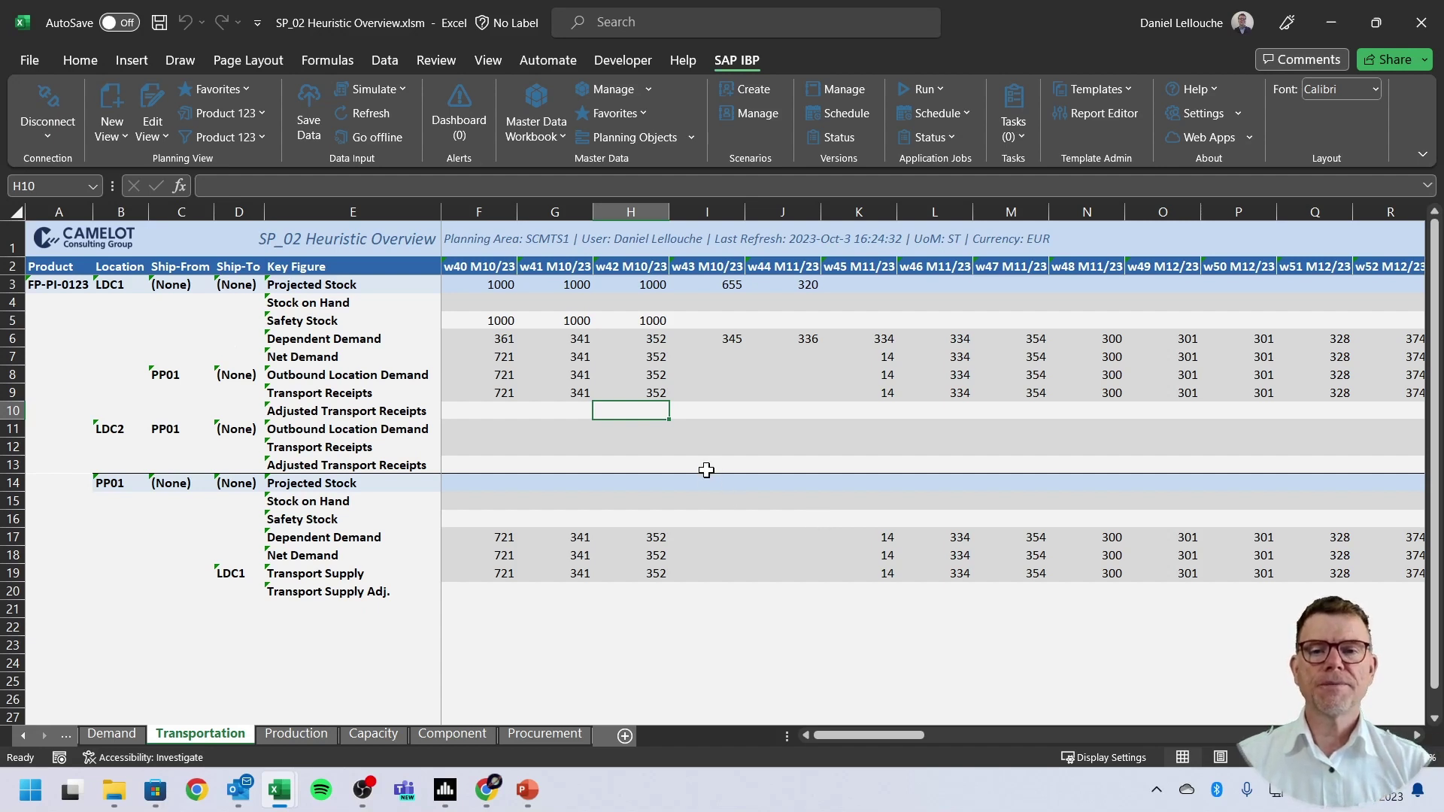
Compare the PP01 ship-from entries for the LDC1 and LDC2 locations.
{"action": "left_click", "coordinate": [165, 379]}
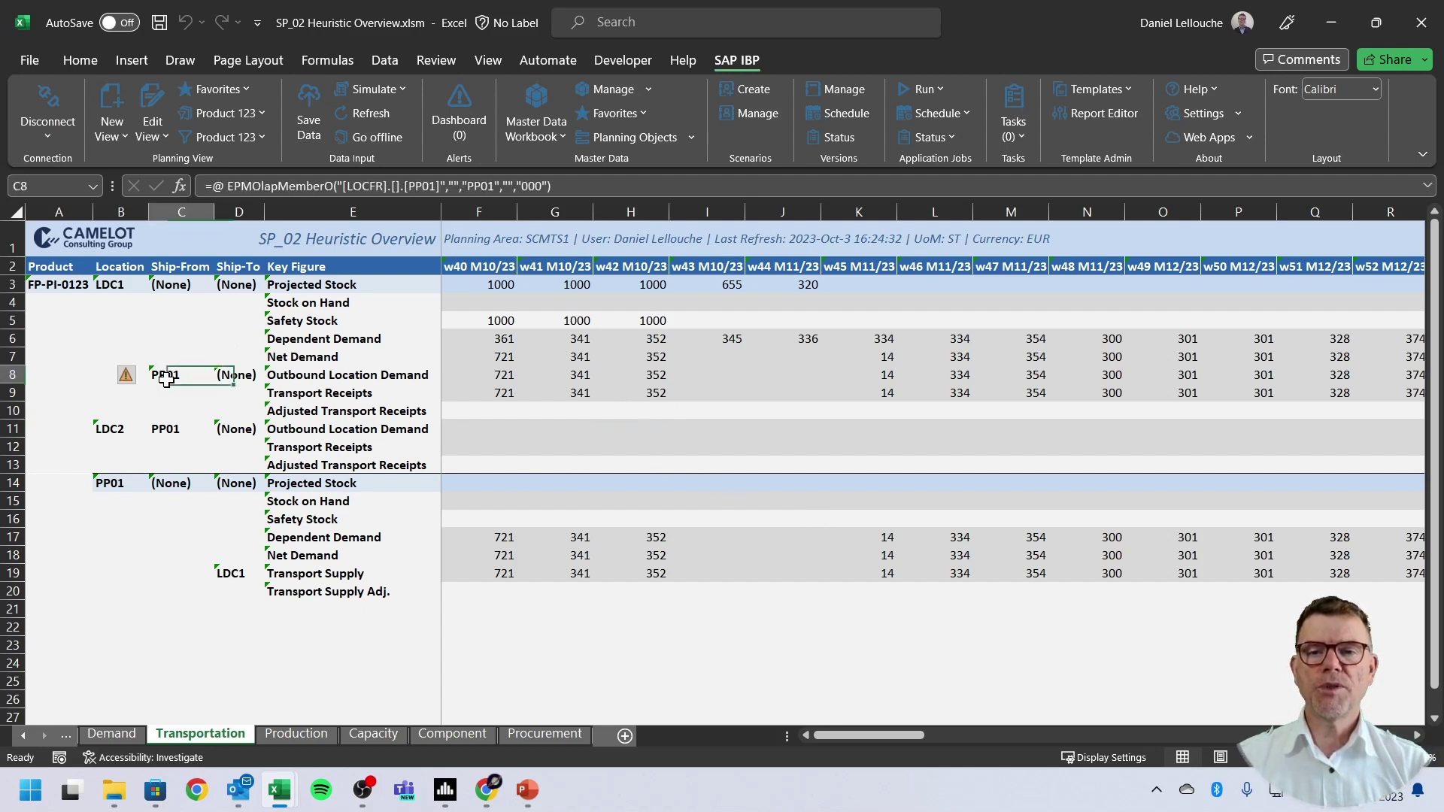
{"action": "left_click", "coordinate": [113, 285]}
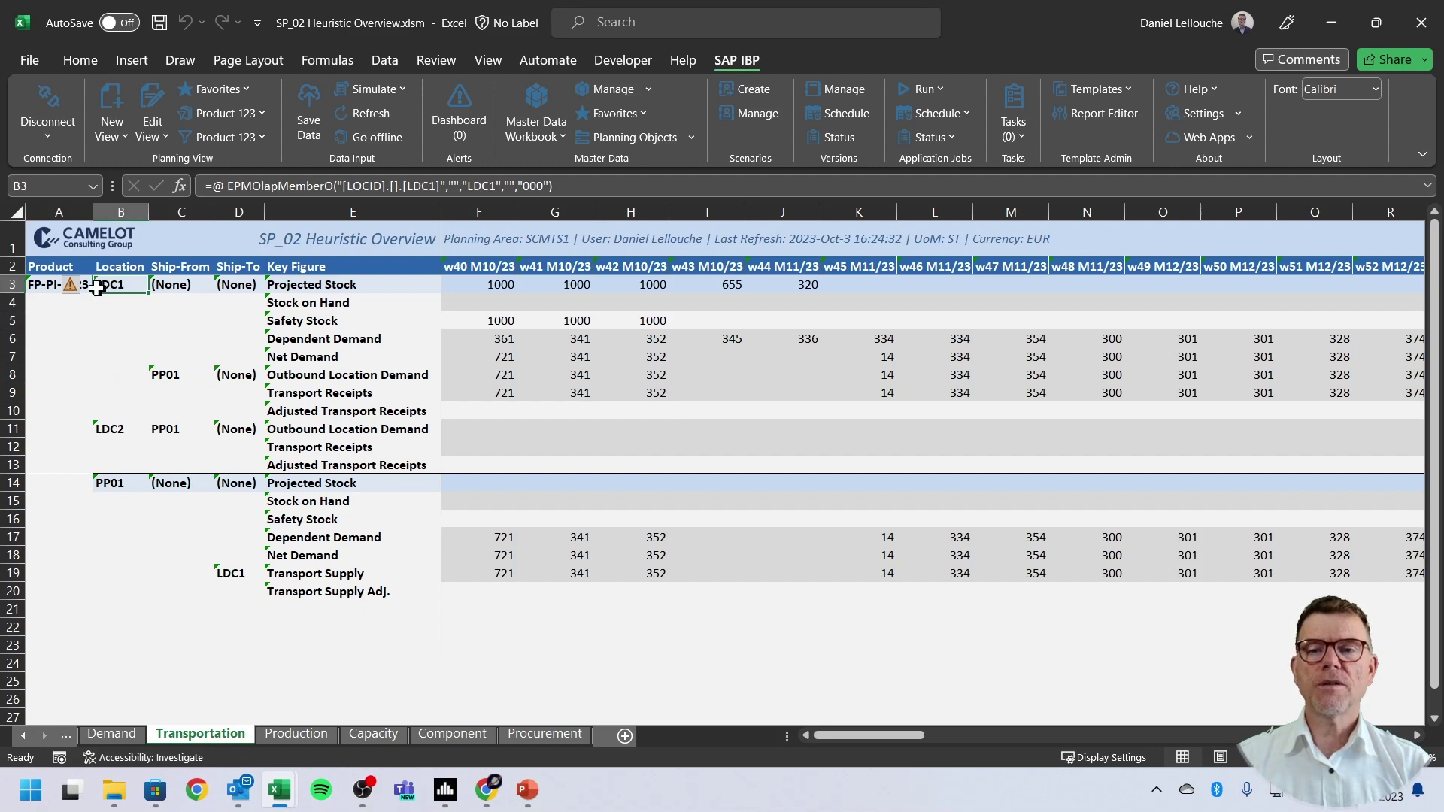
{"action": "left_click", "coordinate": [61, 288]}
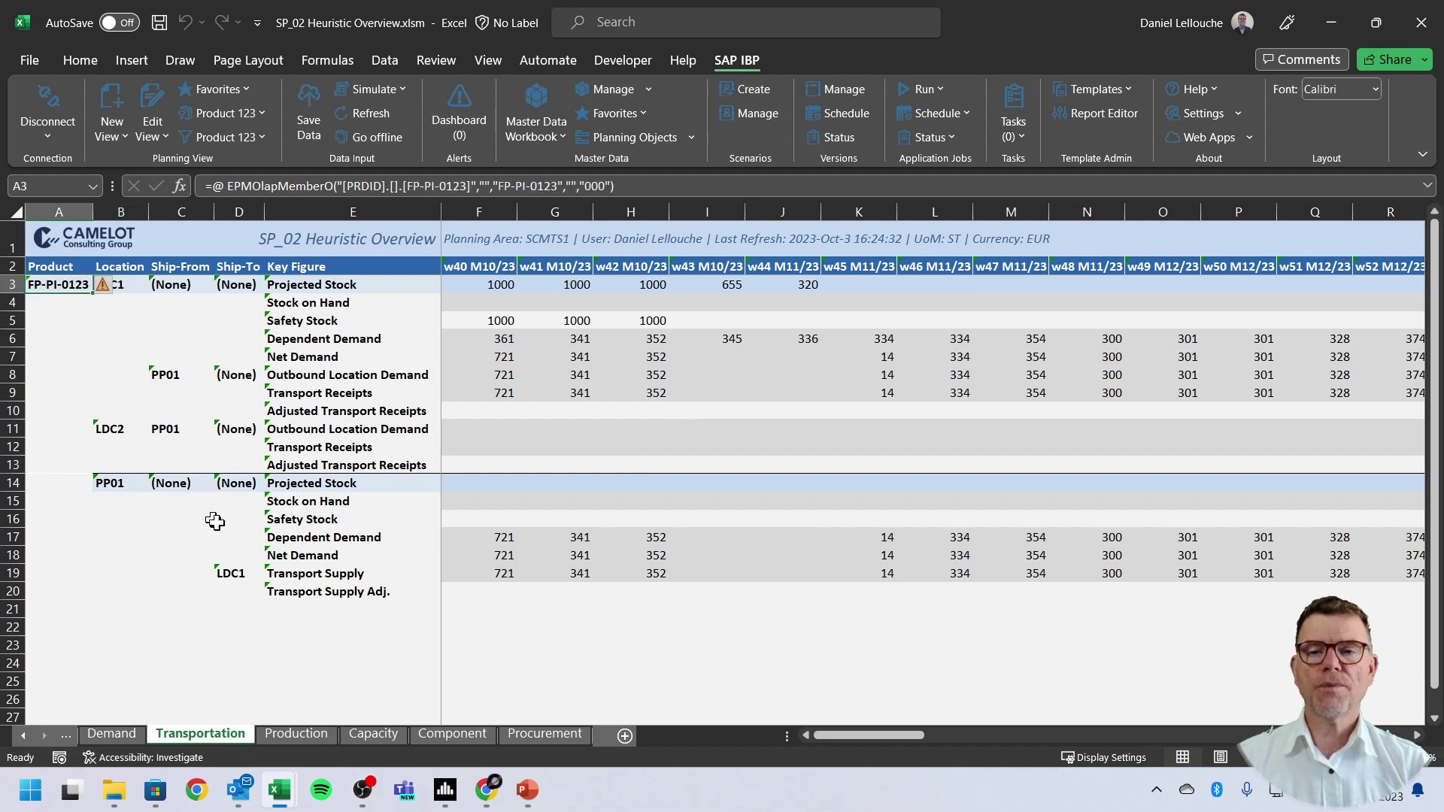
{"action": "left_click", "coordinate": [166, 427]}
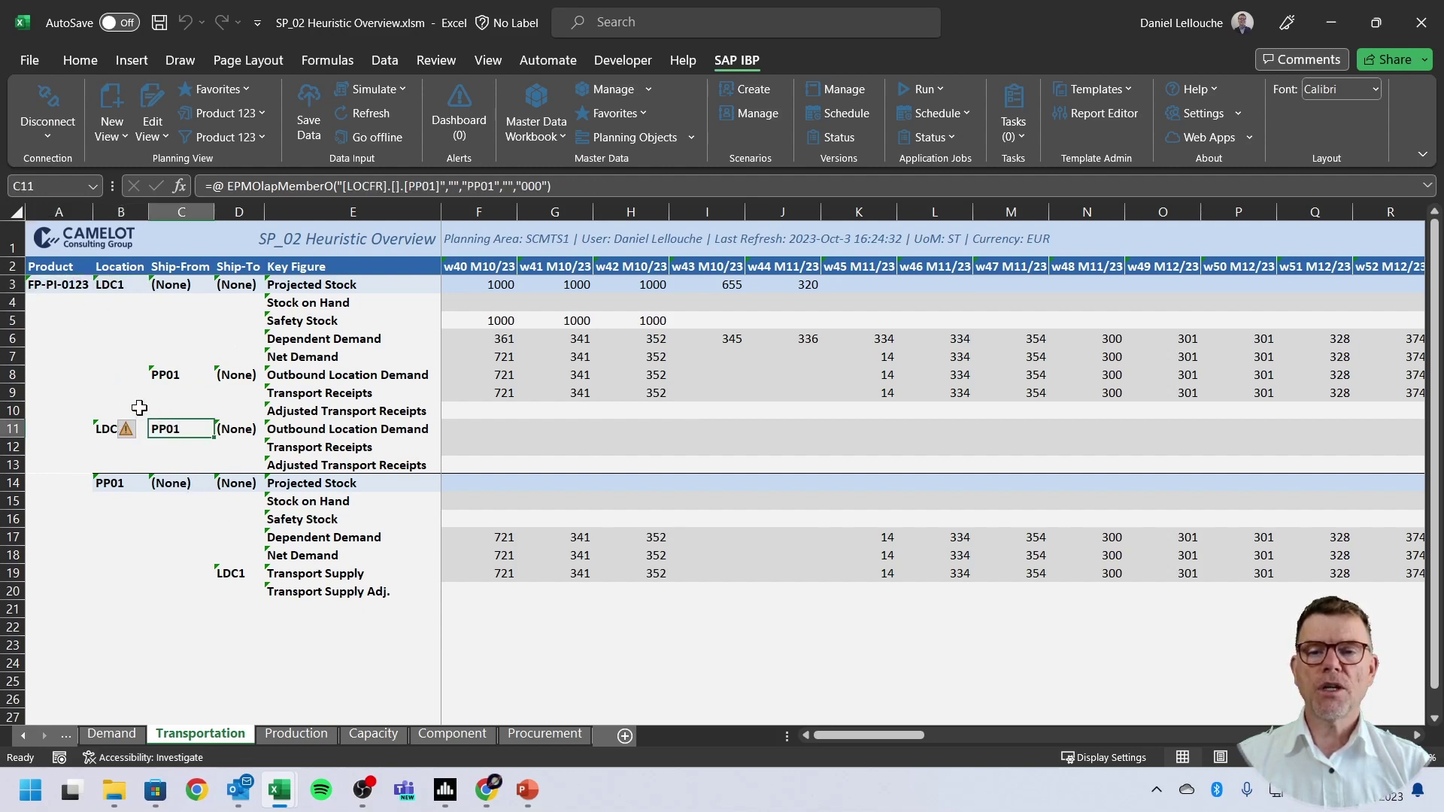
{"action": "left_click", "coordinate": [103, 426]}
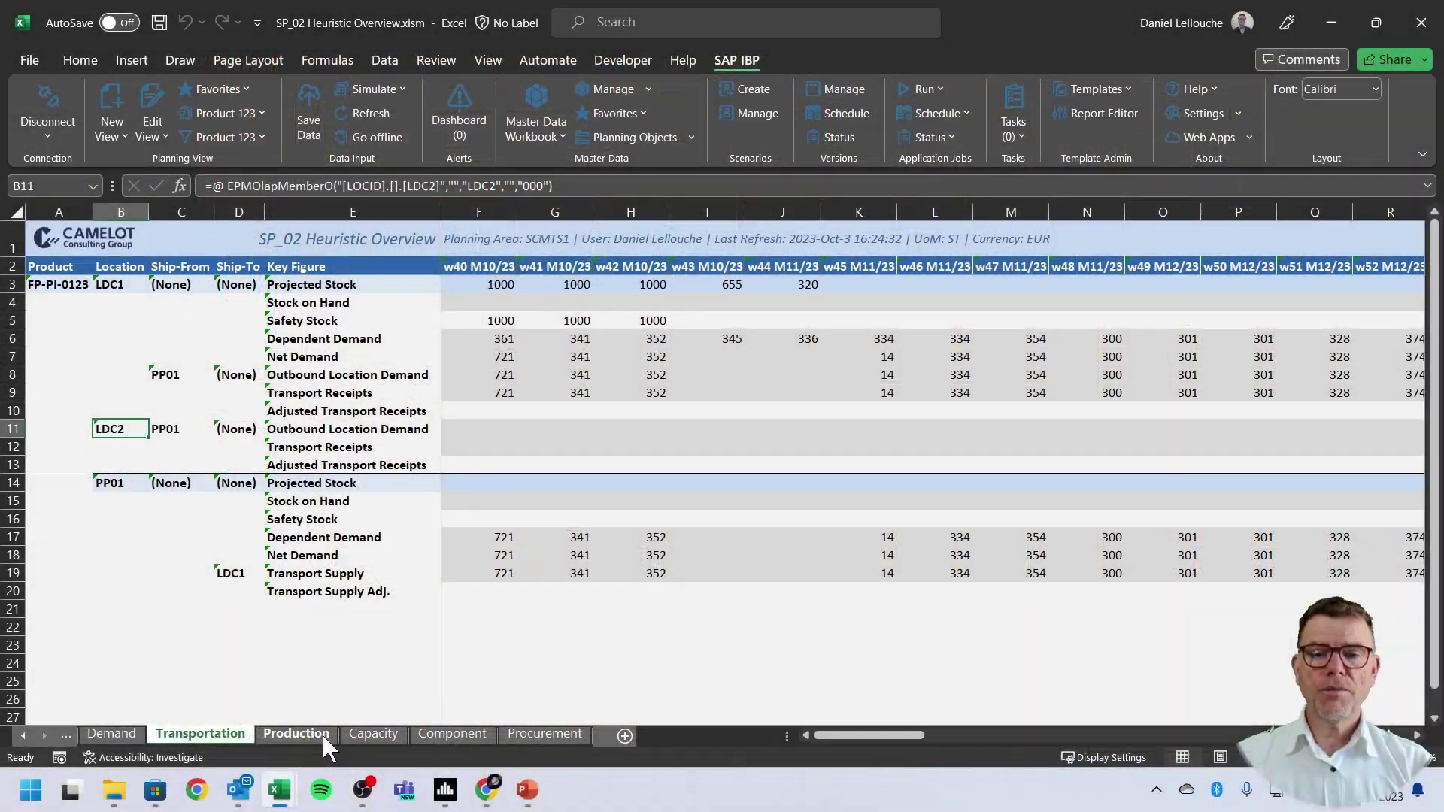
{"action": "left_click", "coordinate": [322, 734]}
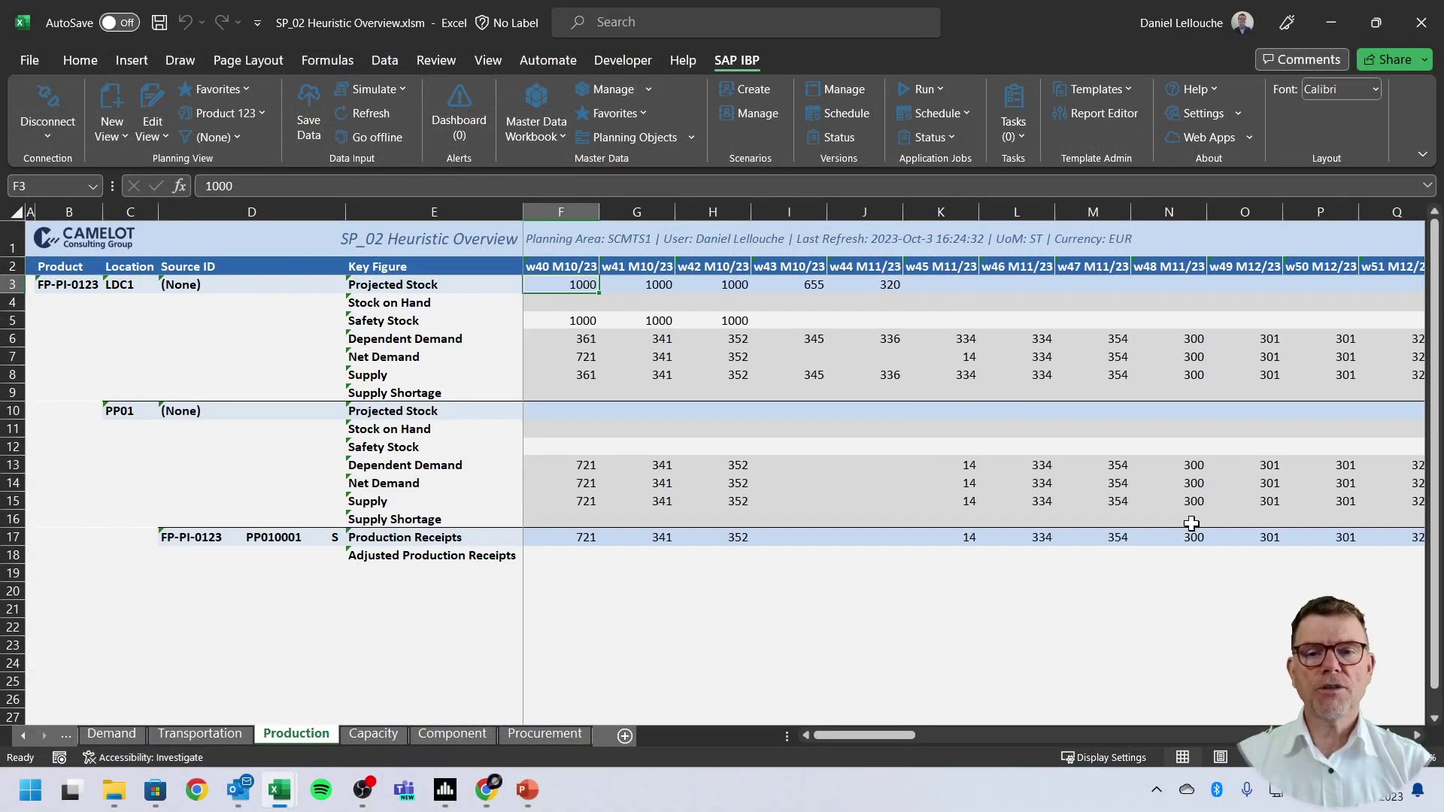
{"action": "left_click", "coordinate": [83, 288]}
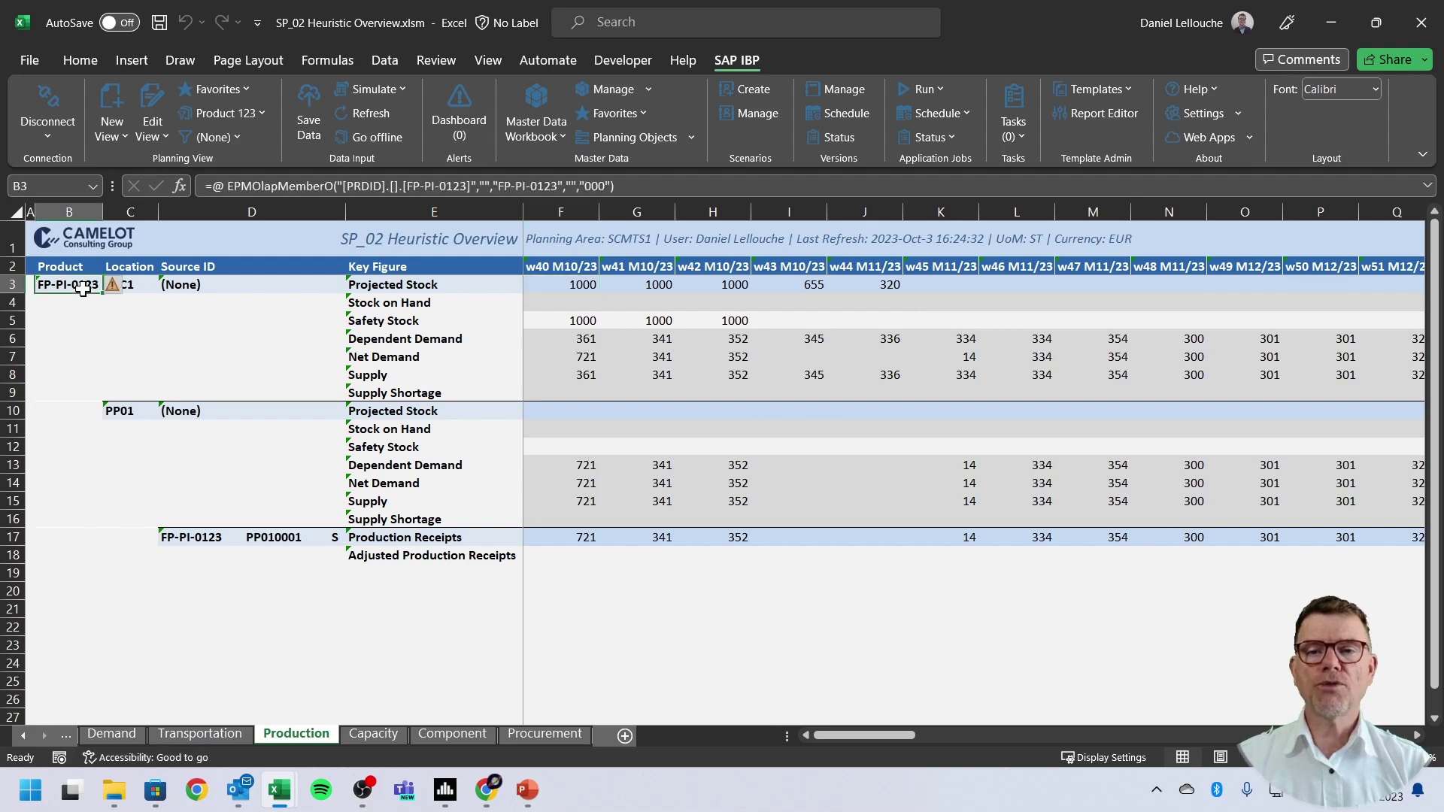
{"action": "left_click", "coordinate": [124, 415]}
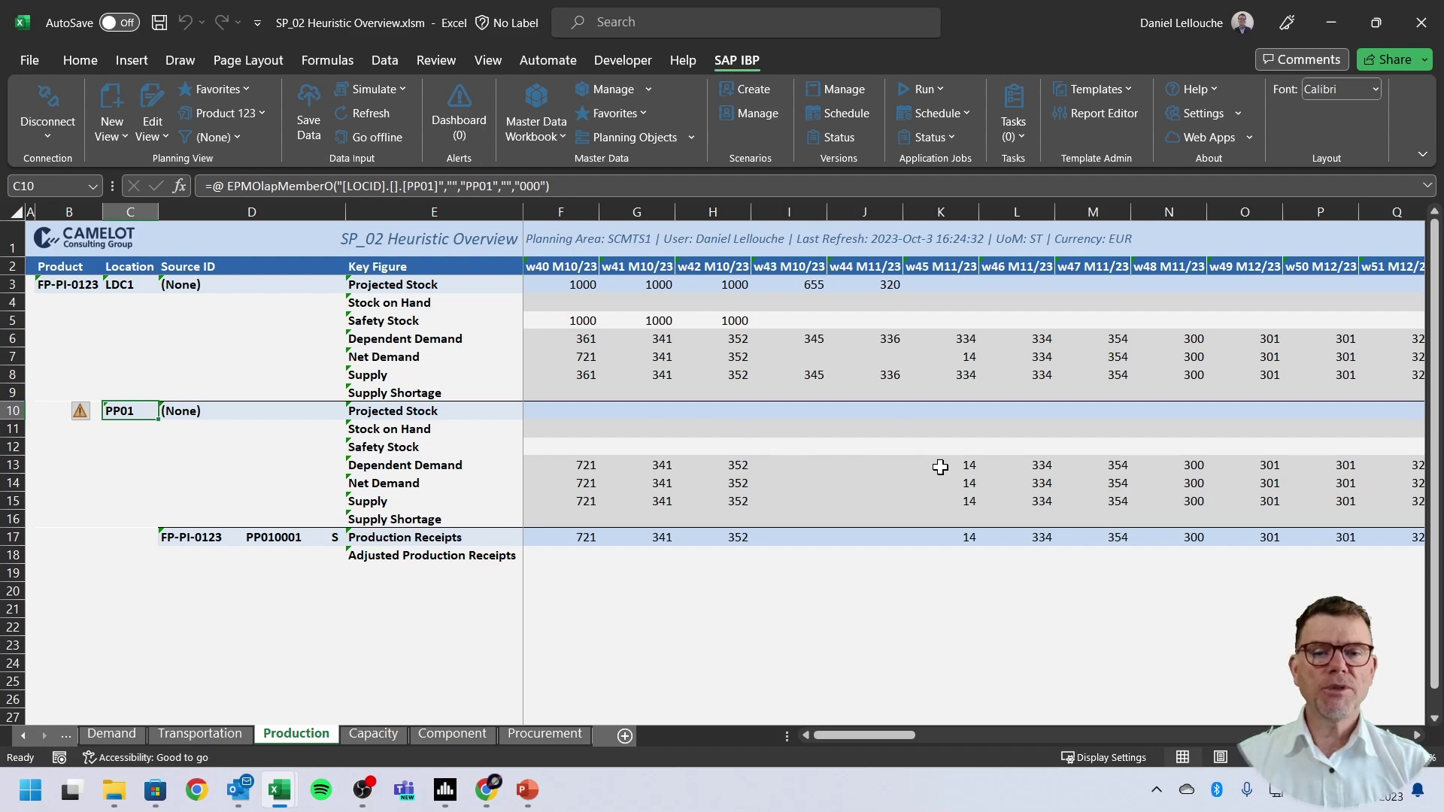
{"action": "left_click_drag", "start_coordinate": [566, 536], "coordinate": [1309, 541]}
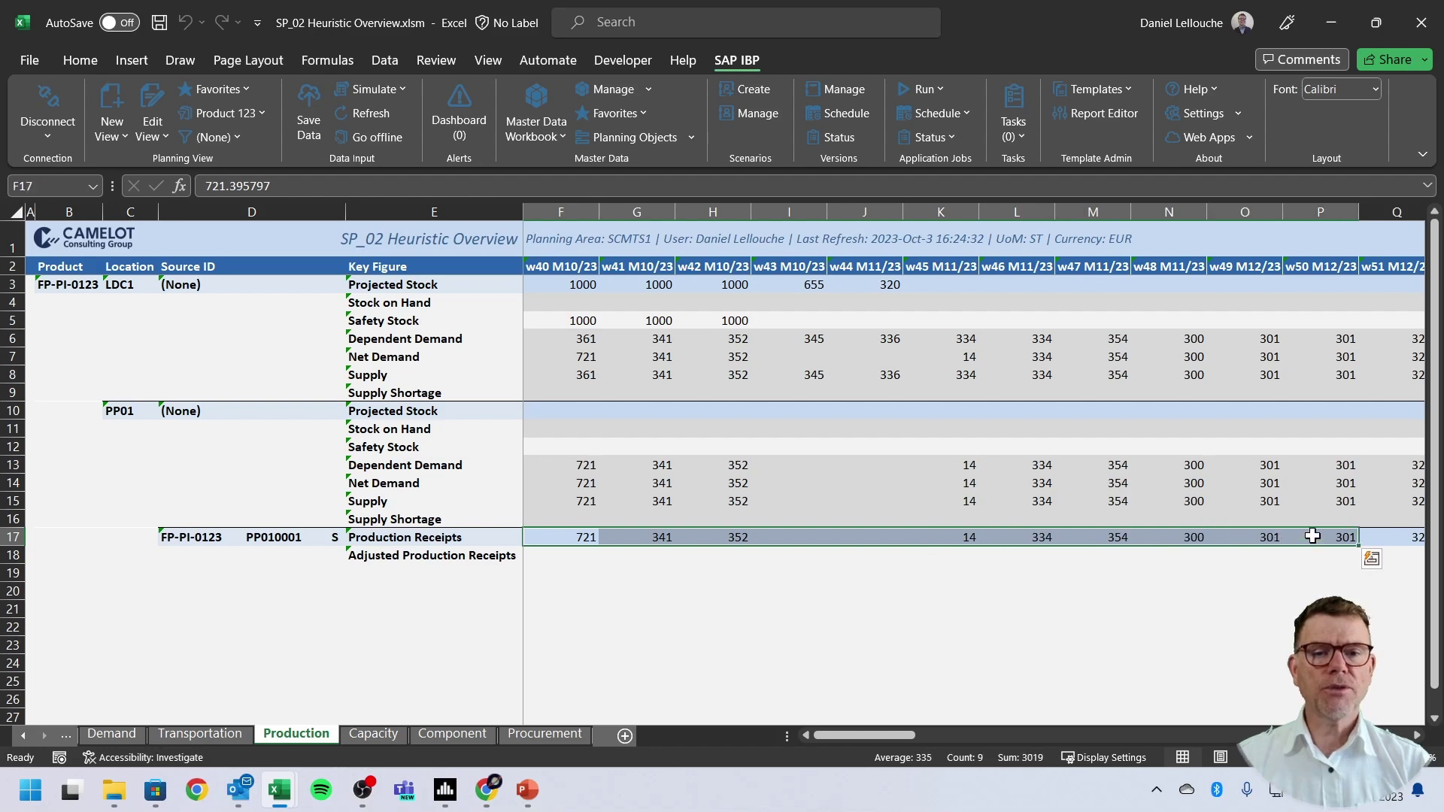
{"action": "left_click", "coordinate": [575, 465]}
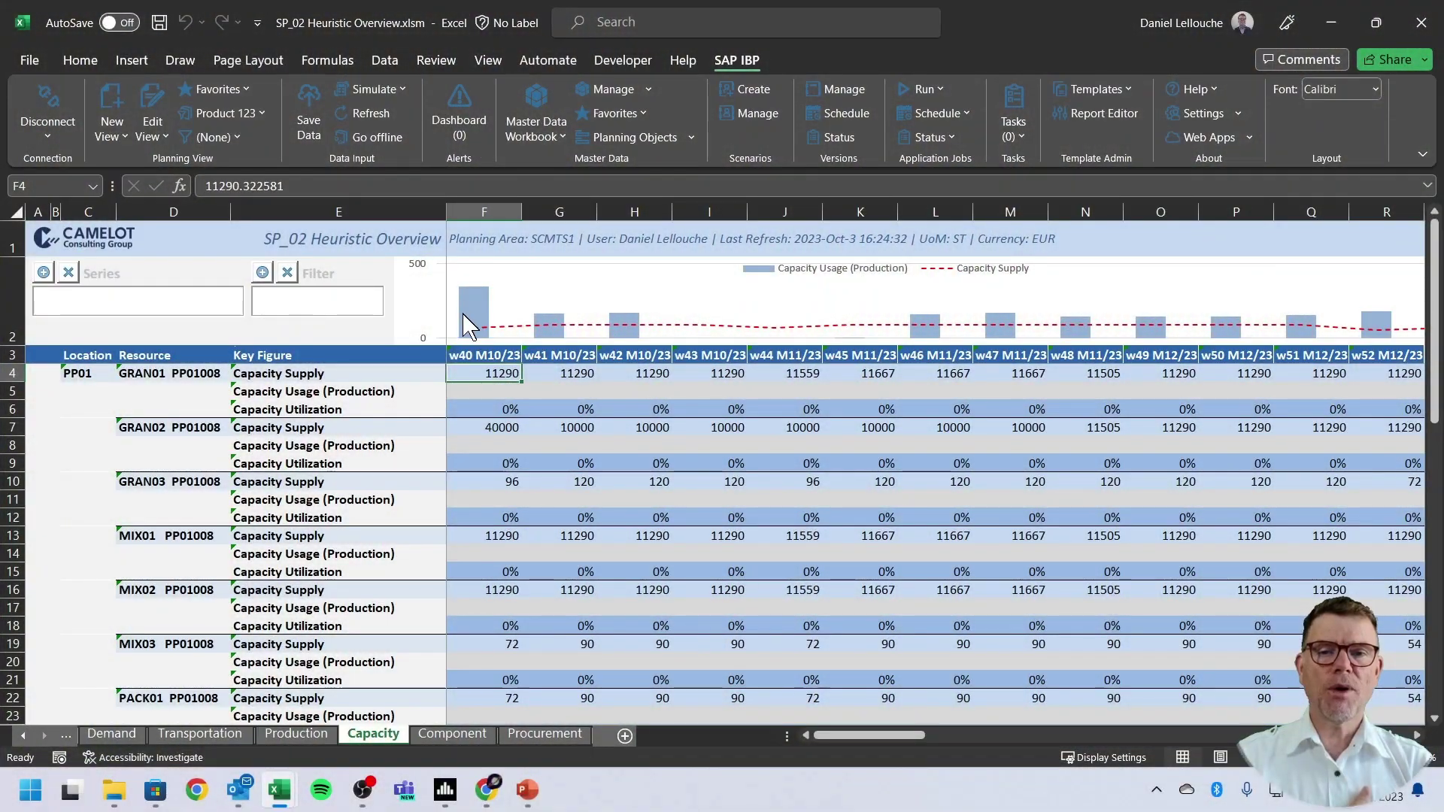
Read weekly Capacity Usage (Production) versus Capacity Supply values on the Capacity chart.
{"action": "mouse_move", "coordinate": [468, 300]}
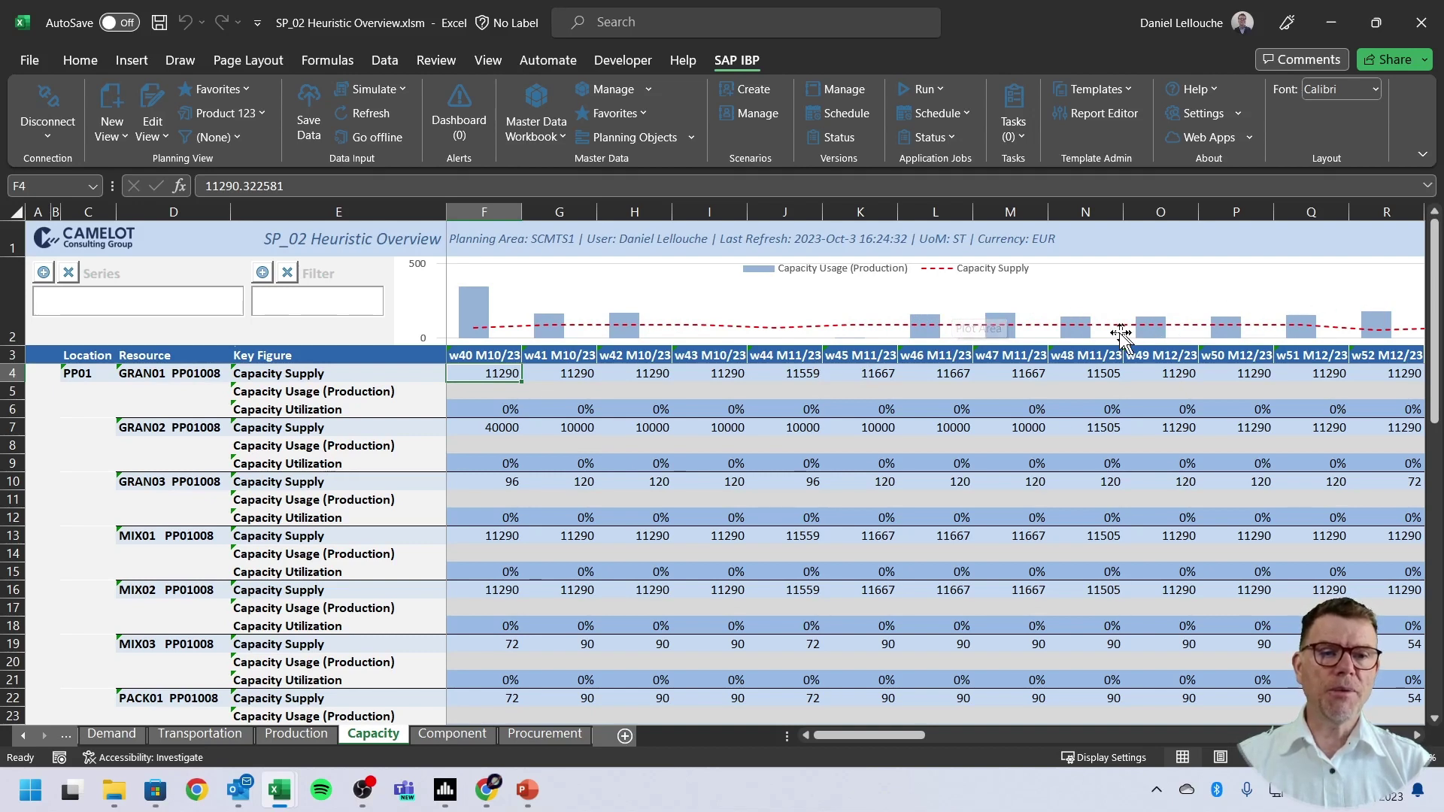
{"action": "mouse_move", "coordinate": [923, 323]}
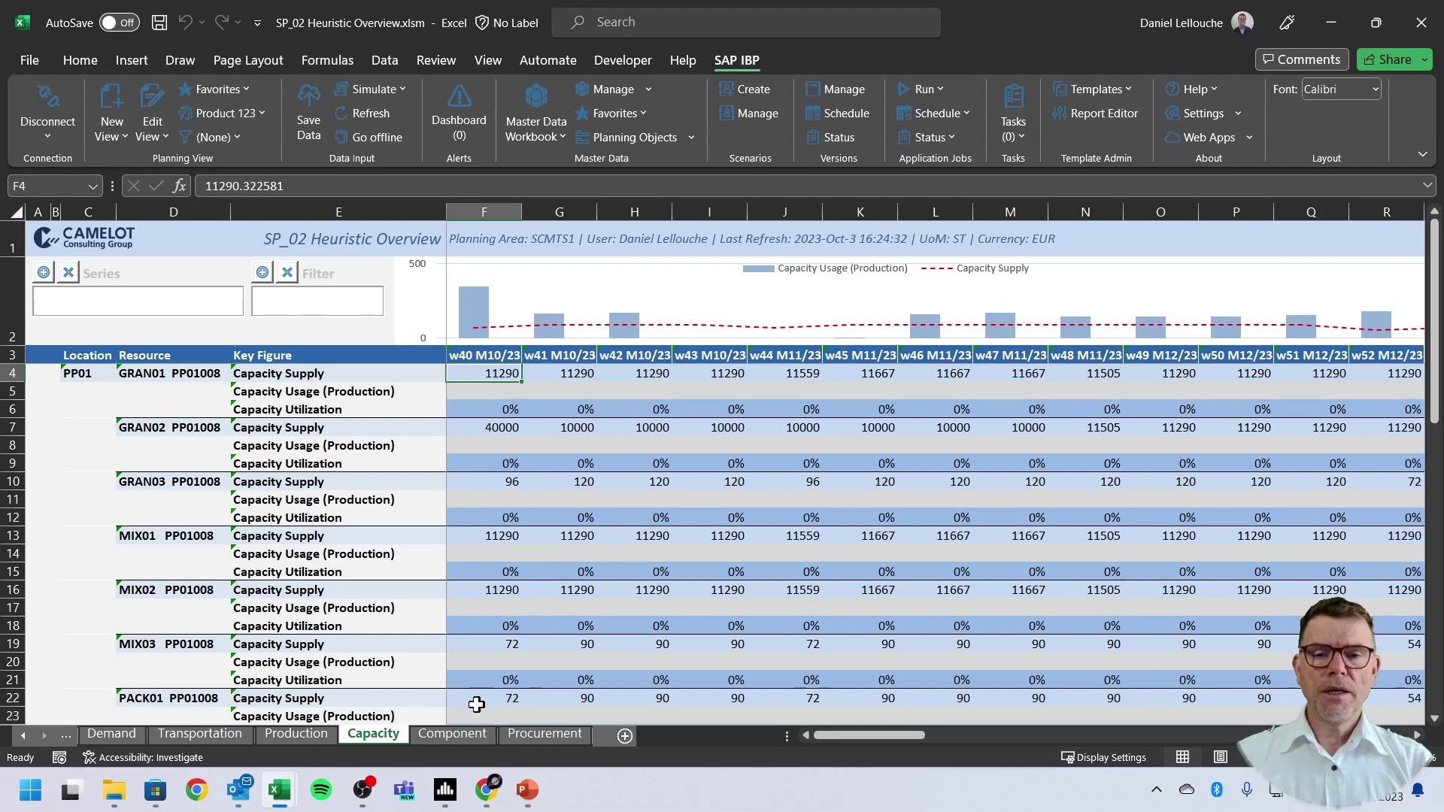
{"action": "left_click", "coordinate": [449, 734]}
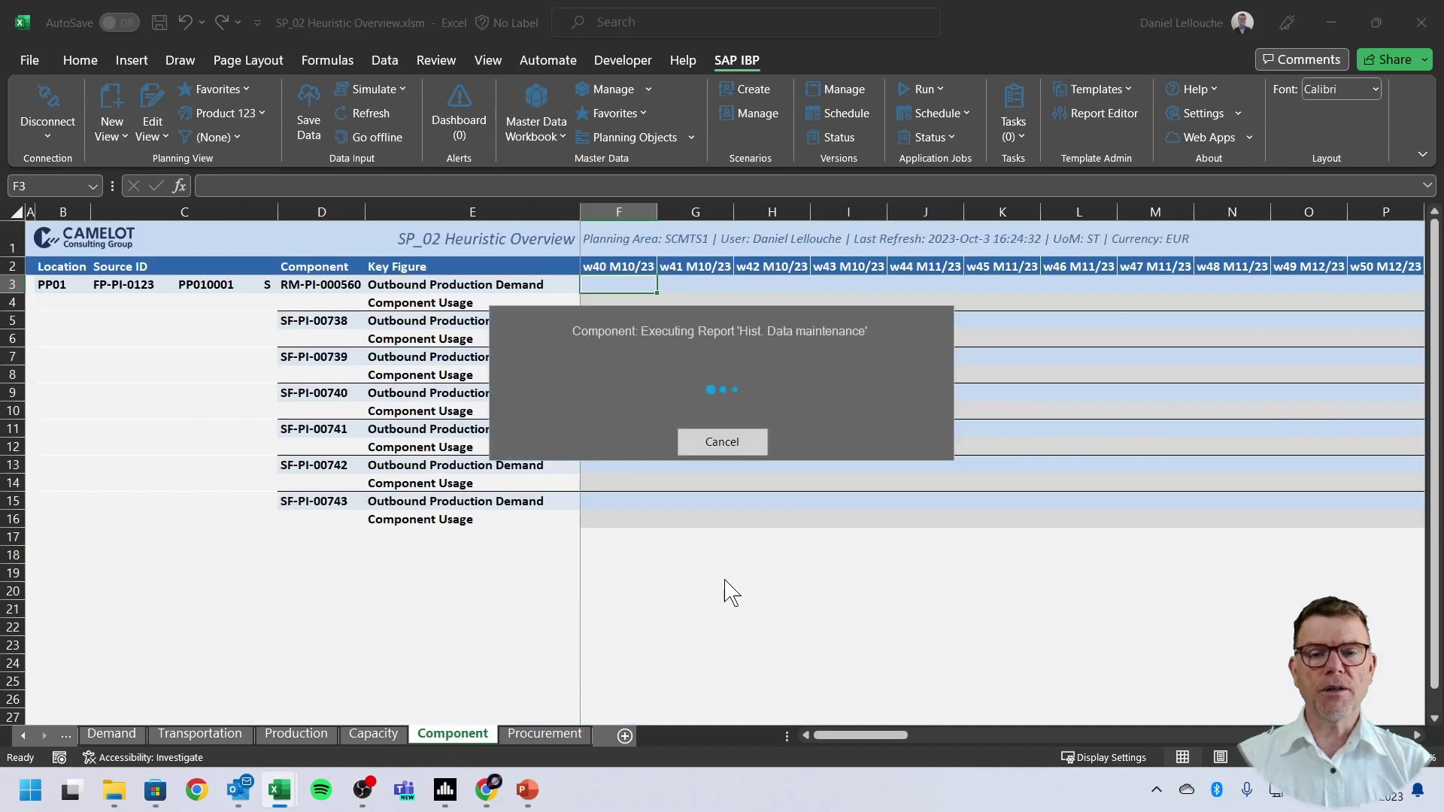
{"action": "left_click", "coordinate": [131, 284]}
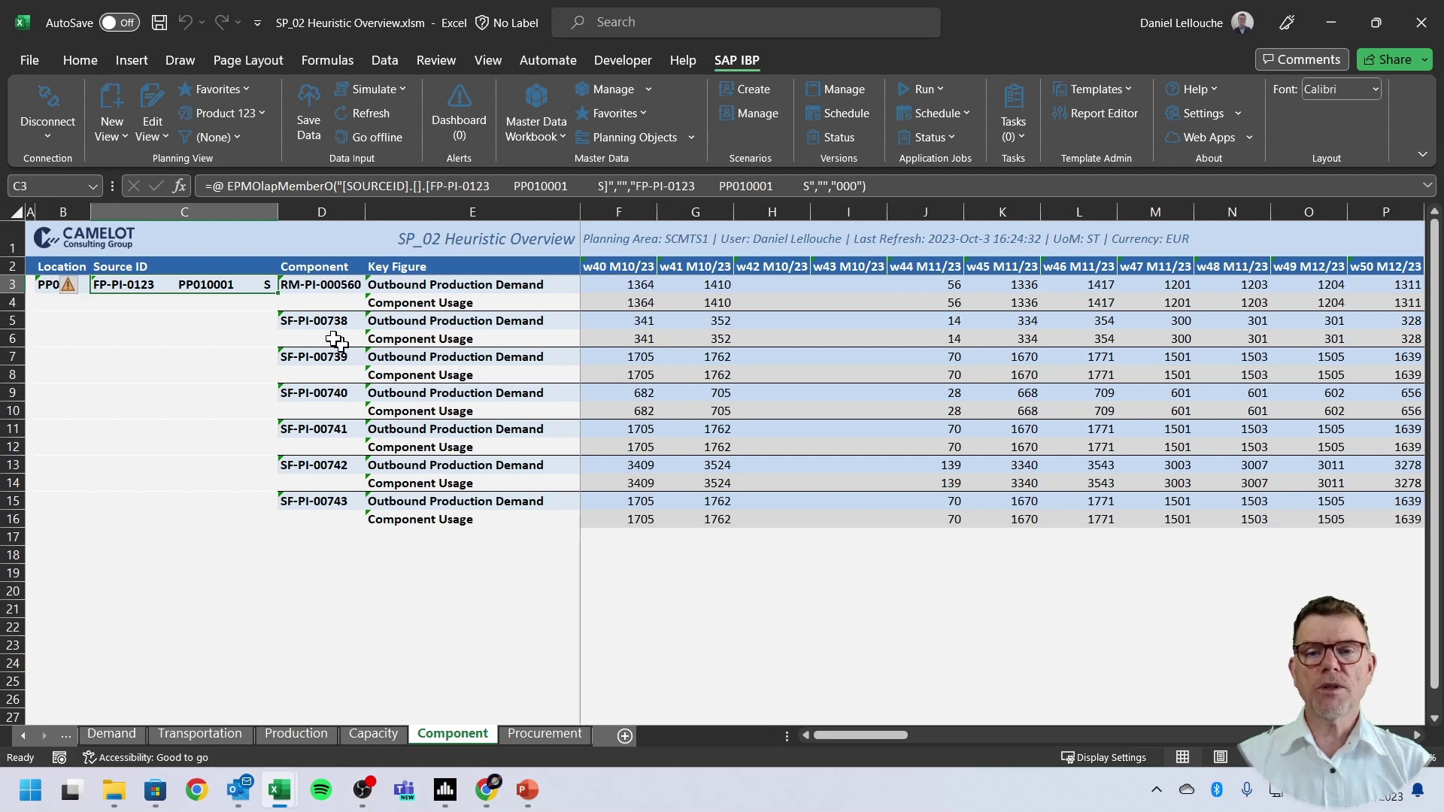
{"action": "left_click", "coordinate": [298, 322]}
{"action": "left_click", "coordinate": [292, 351]}
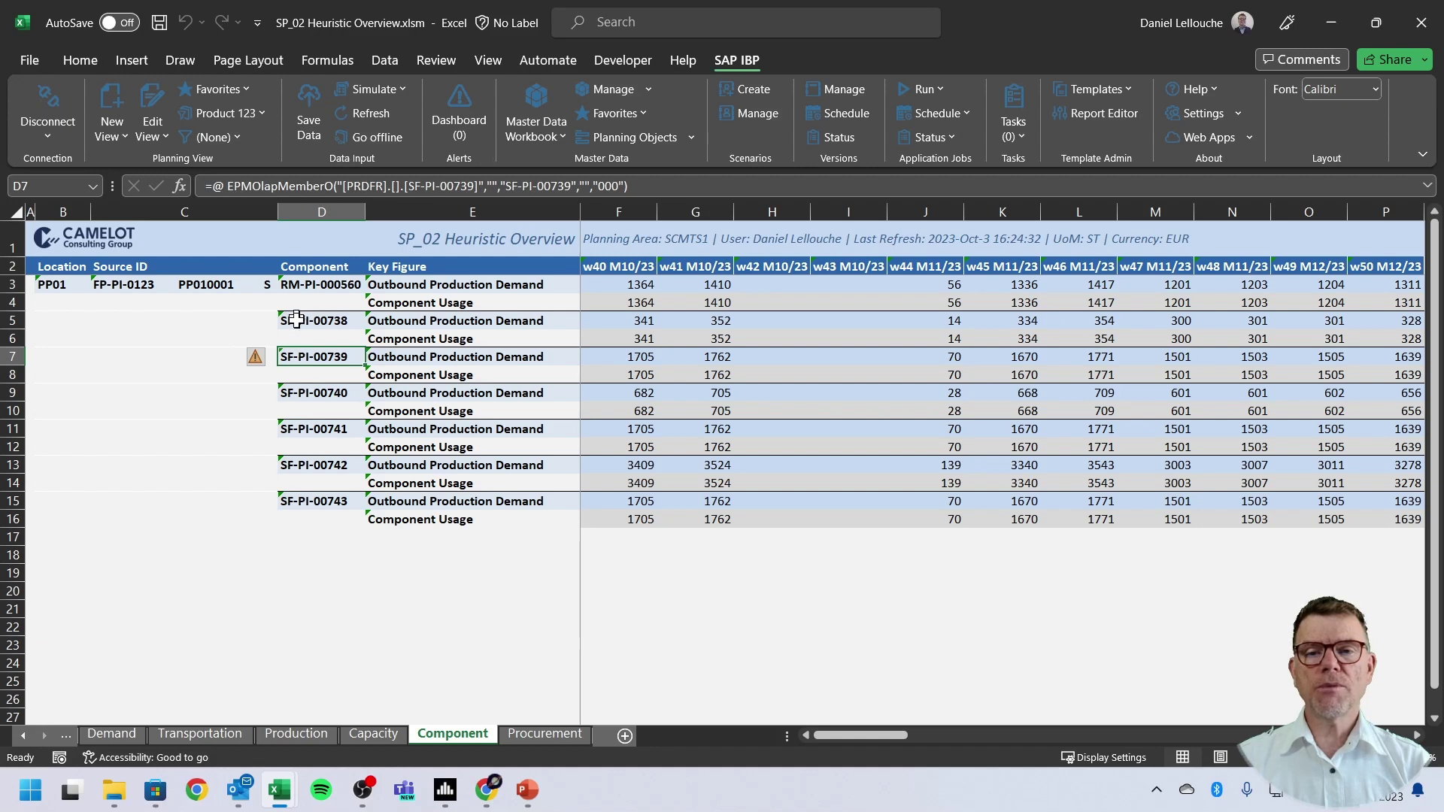
{"action": "left_click", "coordinate": [326, 284]}
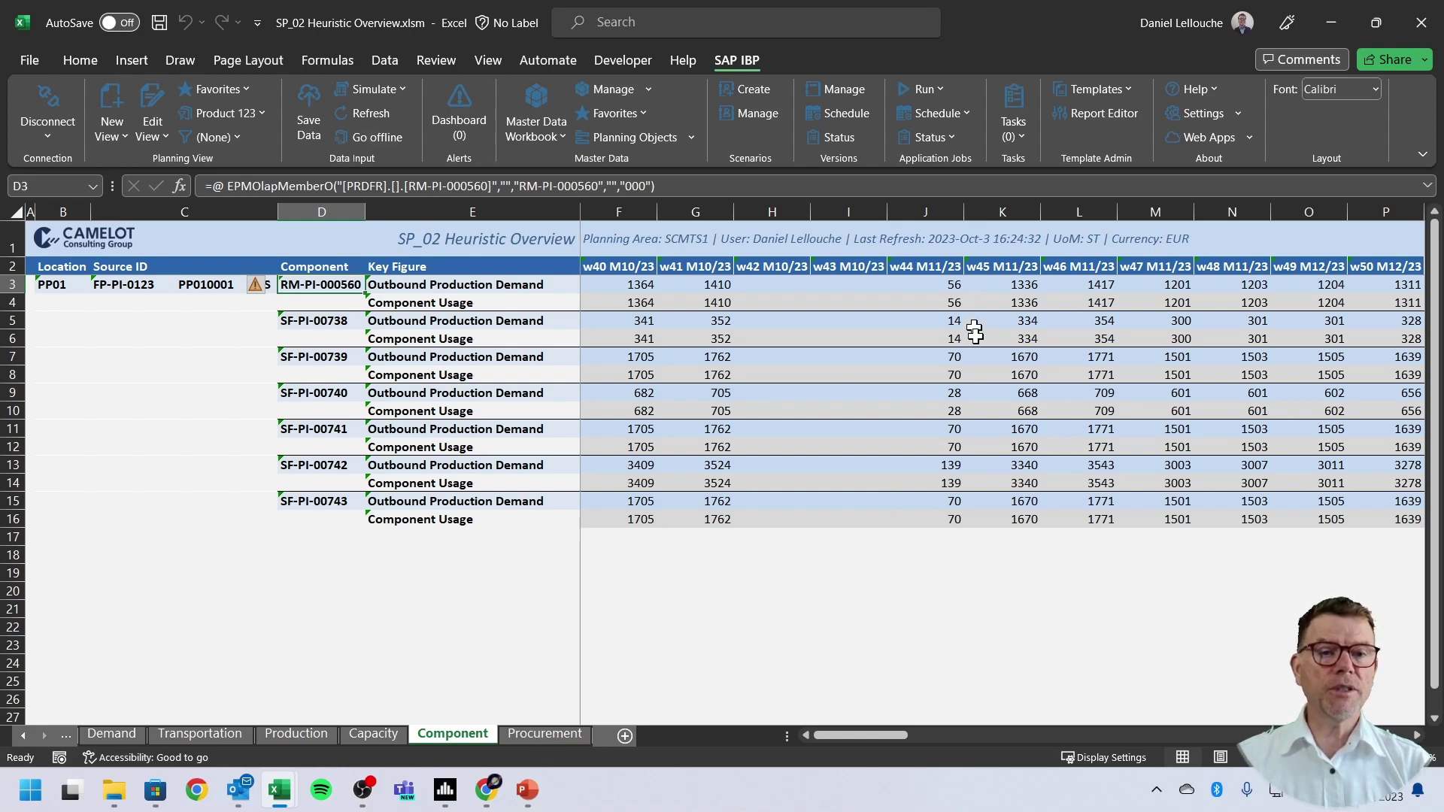
Scan the raw material rows from B21 on the Procurement sheet, then return to Demand.
{"action": "left_click", "coordinate": [545, 734]}
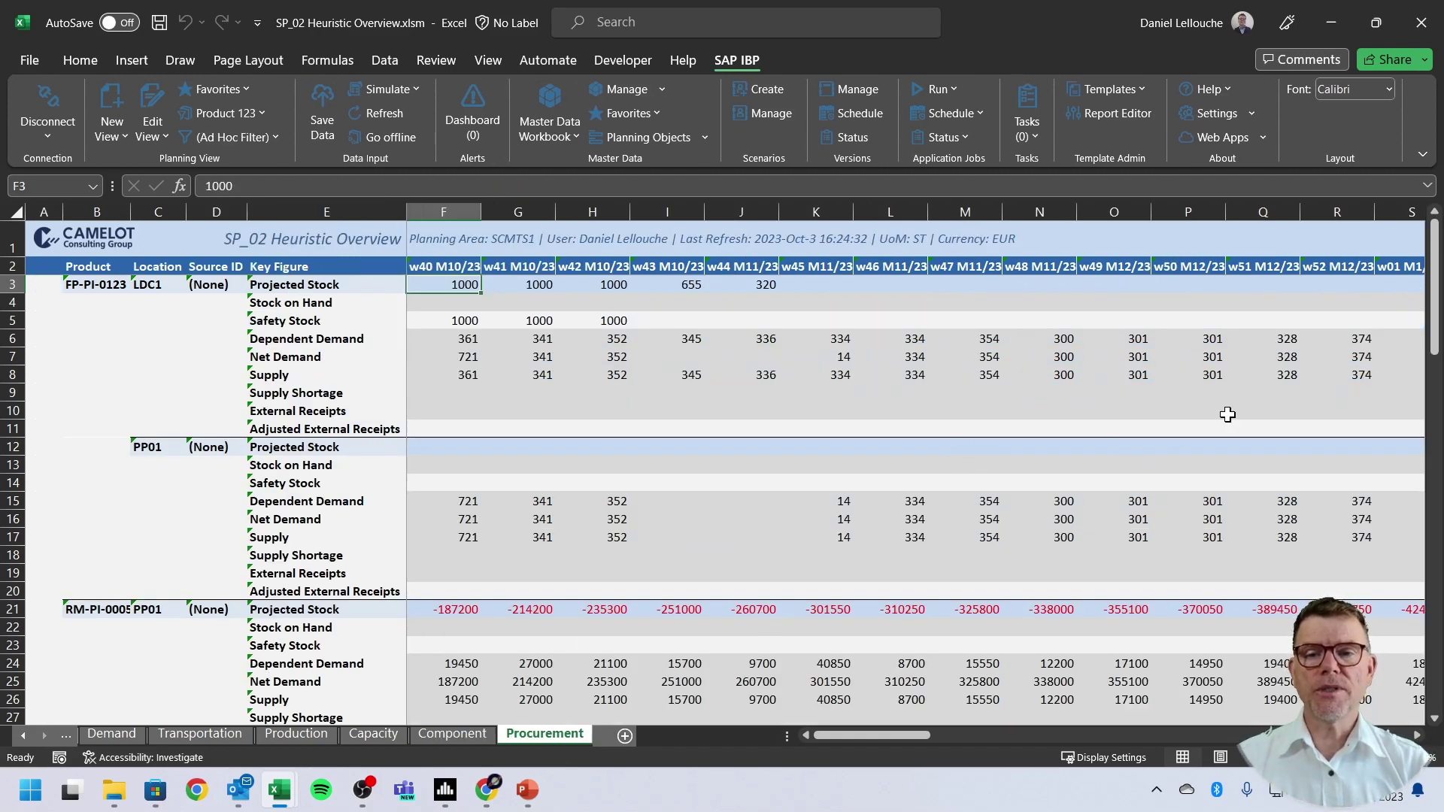
{"action": "left_click", "coordinate": [96, 615]}
{"action": "scroll", "coordinate": [825, 450], "scroll_direction": "down", "scroll_amount": 5}
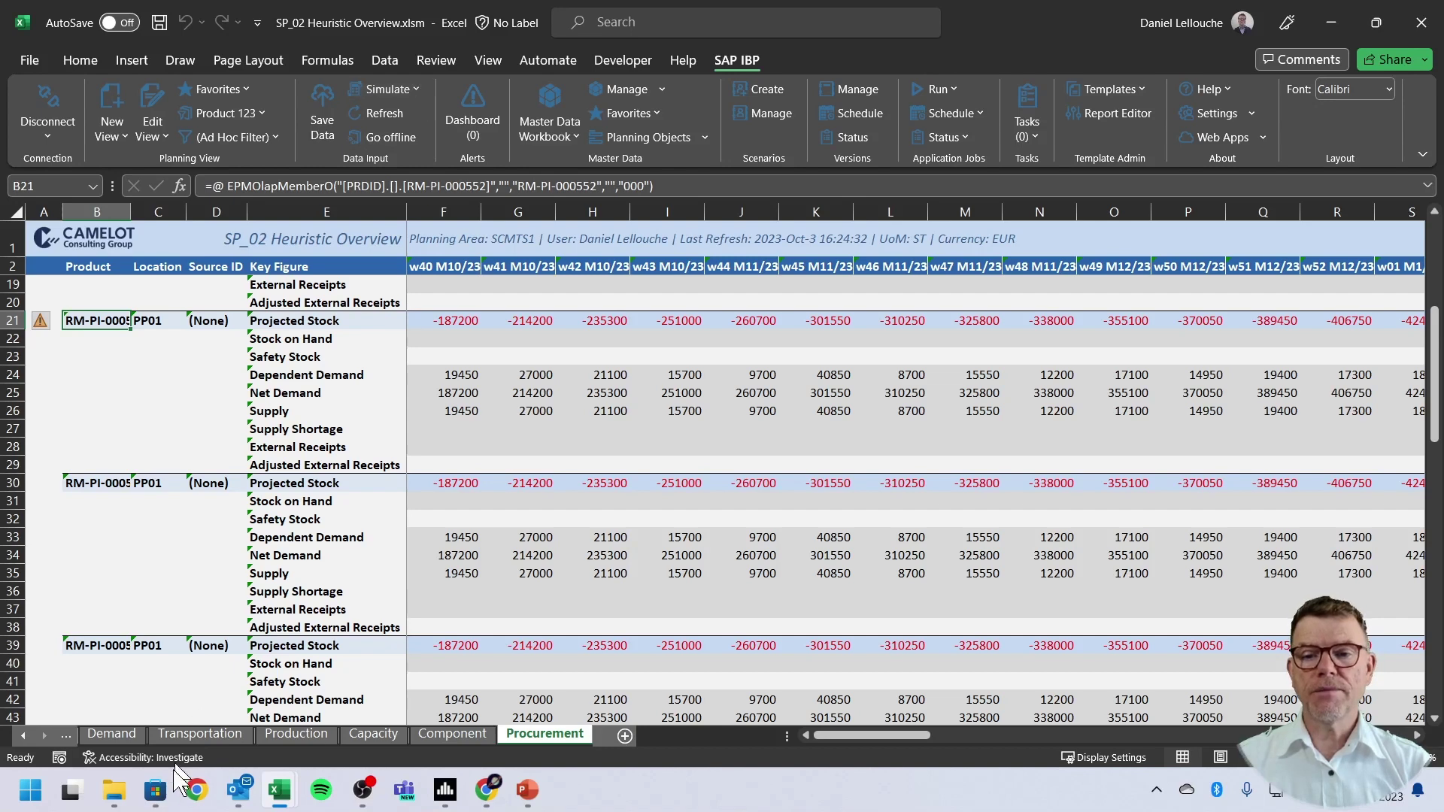
{"action": "left_click", "coordinate": [114, 735]}
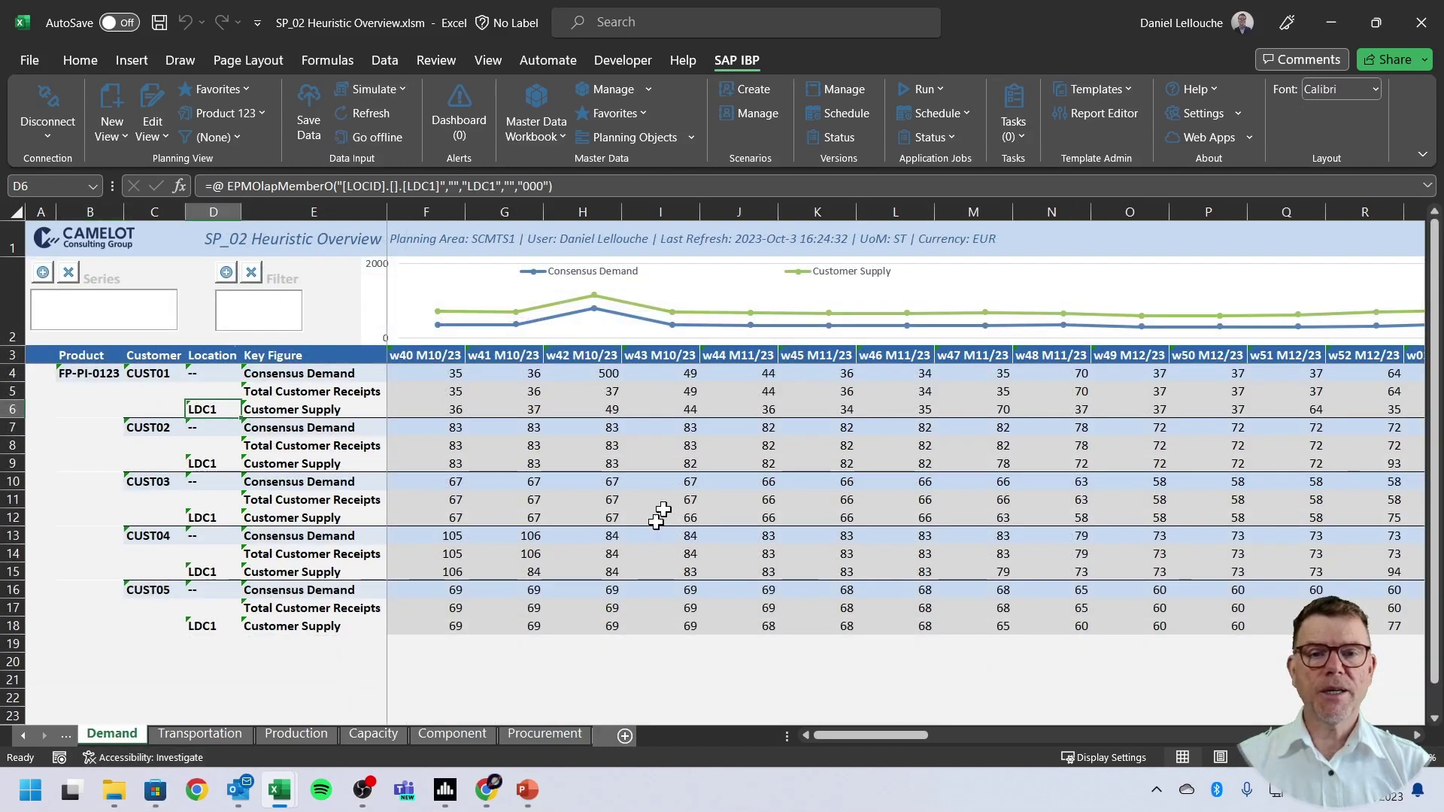
Set CUST01 w42 demand to 900 and CUST03 w46 to 2500, then run TS Heuristic without shortages.
{"action": "left_click", "coordinate": [611, 374]}
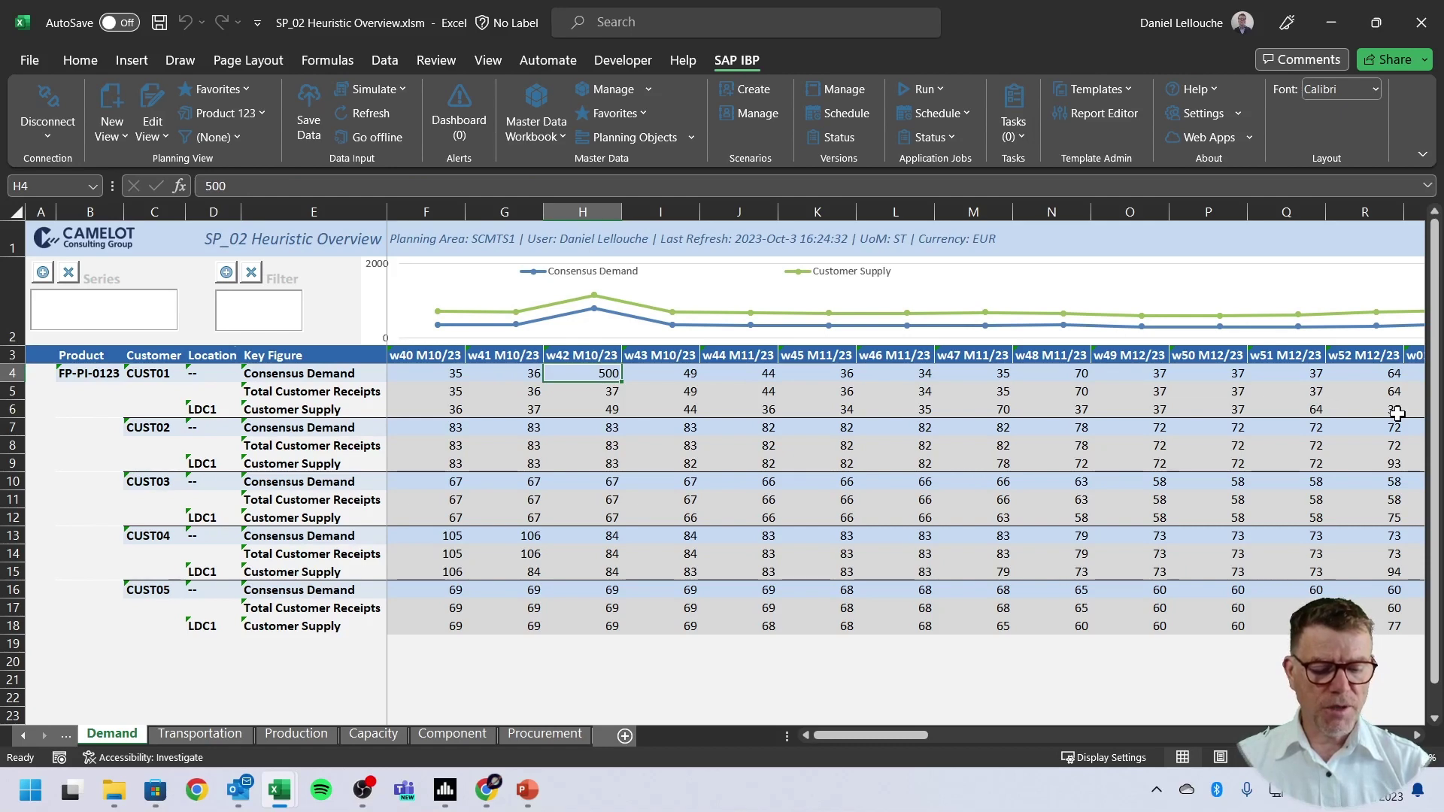
{"action": "type", "text": "90"}
{"action": "key", "text": "Return"}
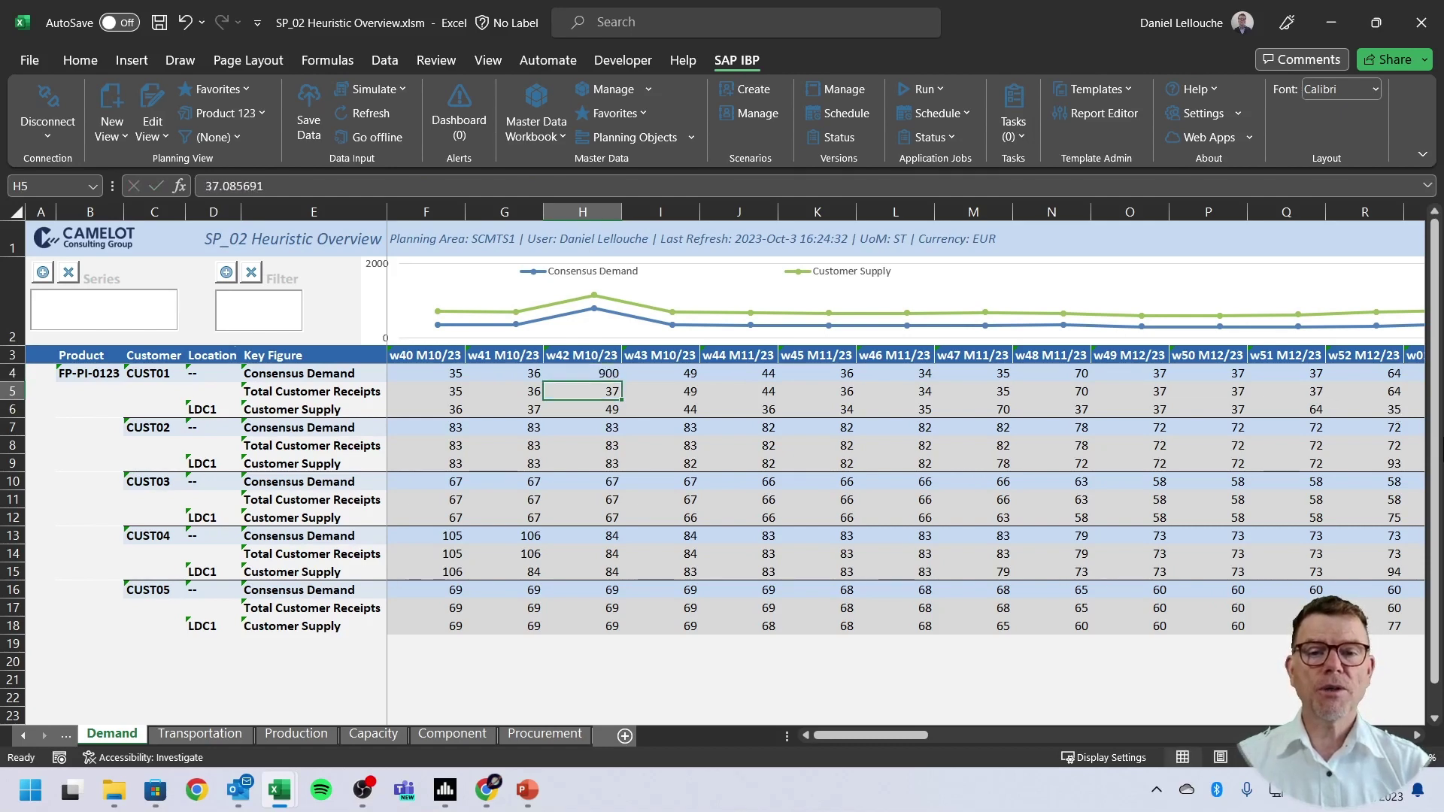
{"action": "left_click", "coordinate": [923, 481]}
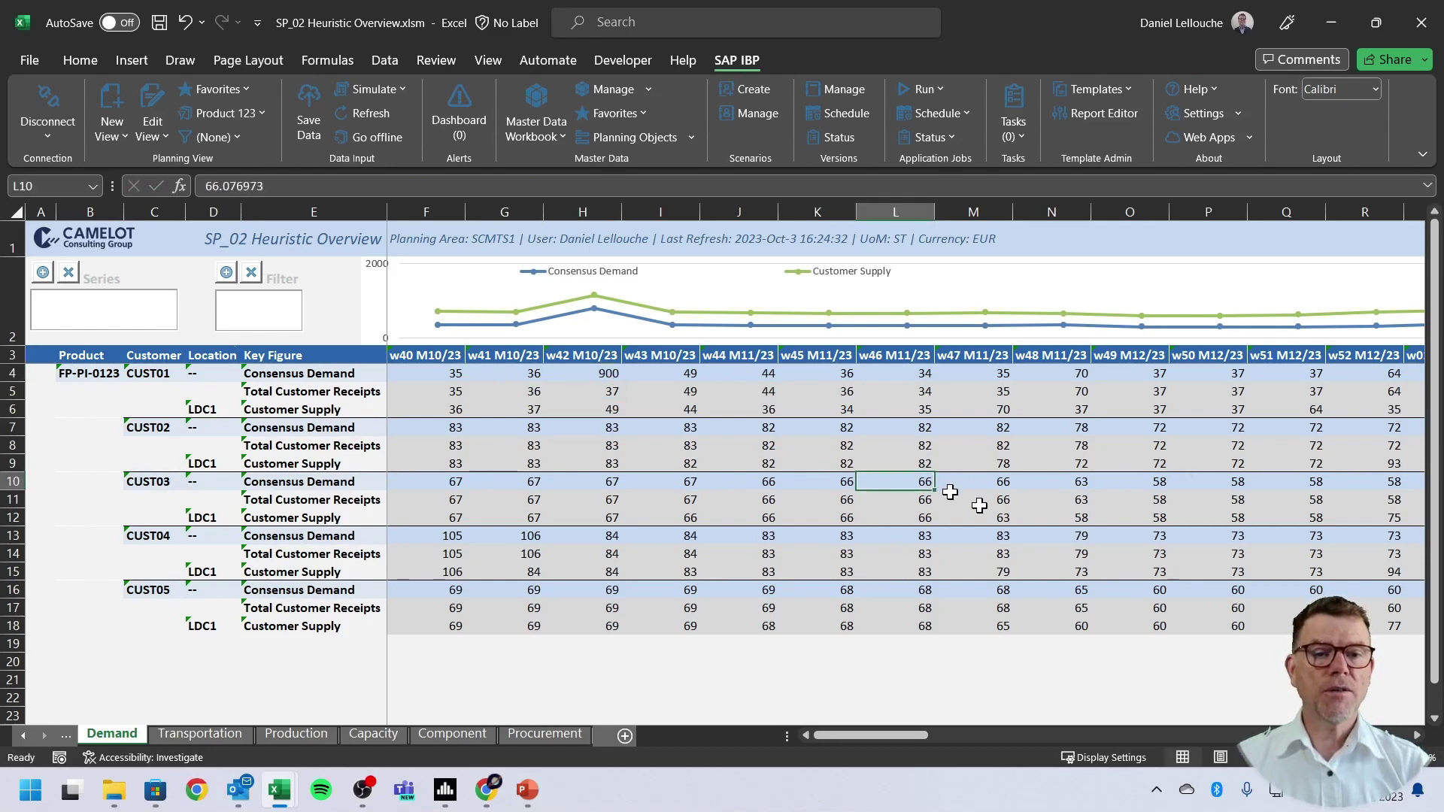
{"action": "type", "text": "25"}
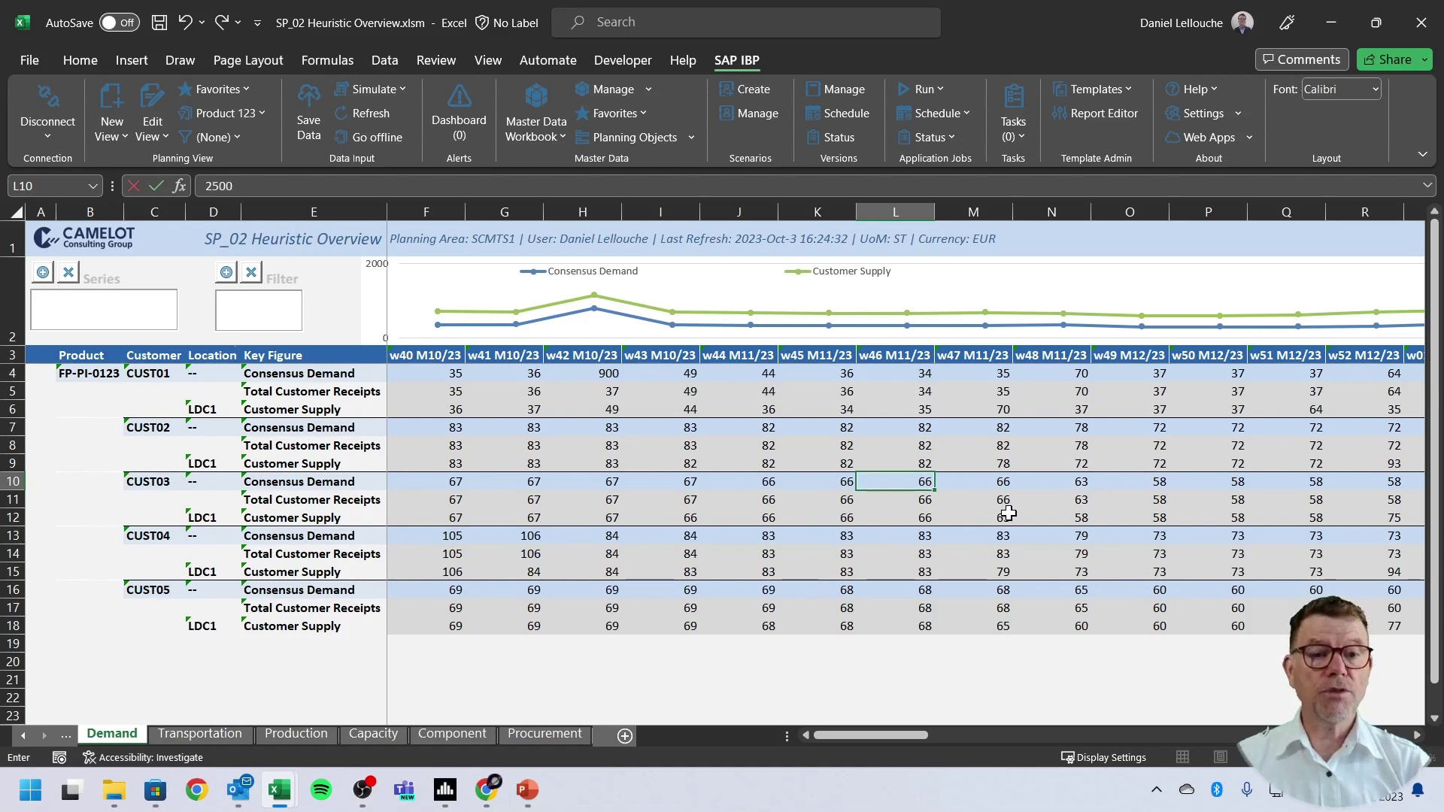
{"action": "type", "text": "00"}
{"action": "key", "text": "Return"}
{"action": "left_click", "coordinate": [374, 88]}
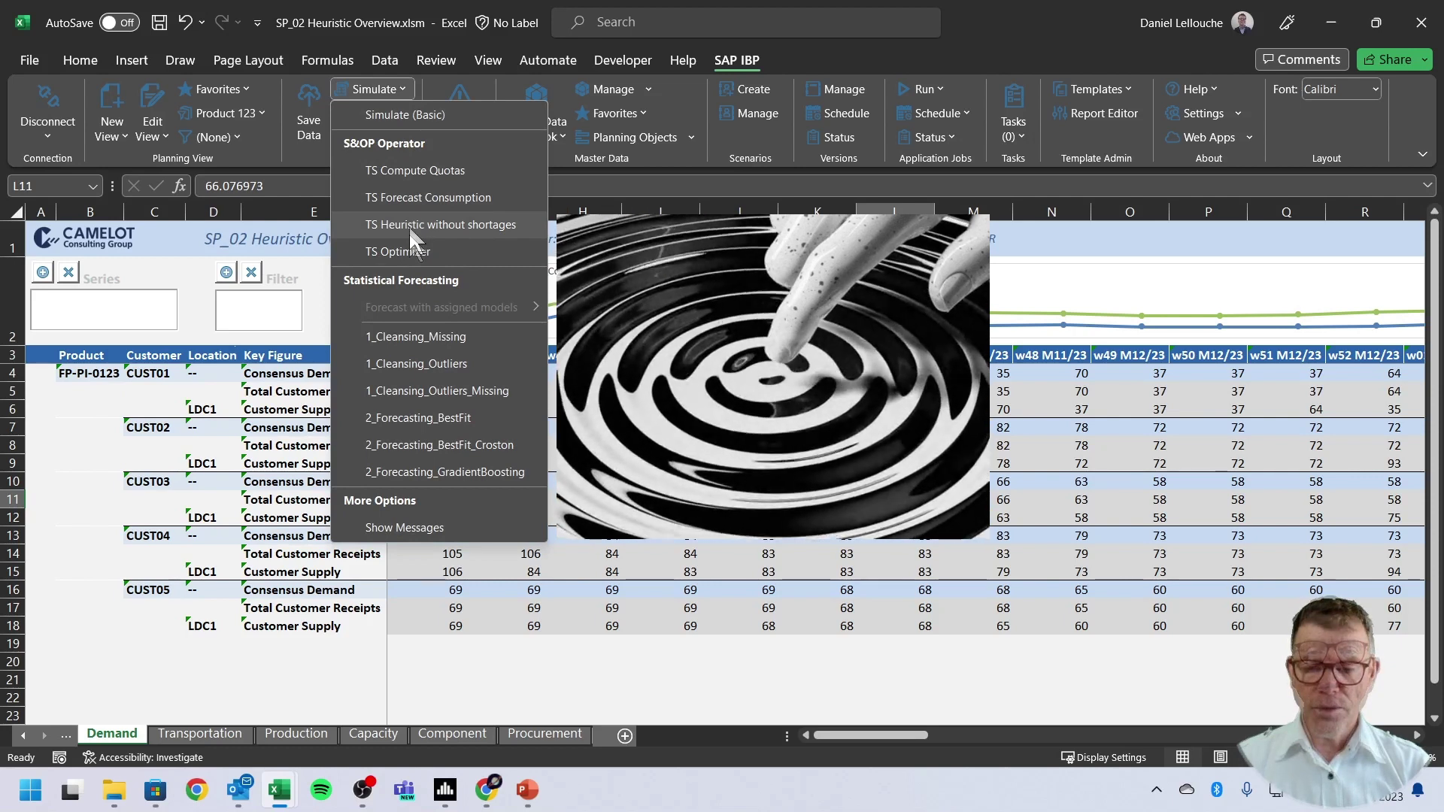
{"action": "left_click", "coordinate": [407, 224]}
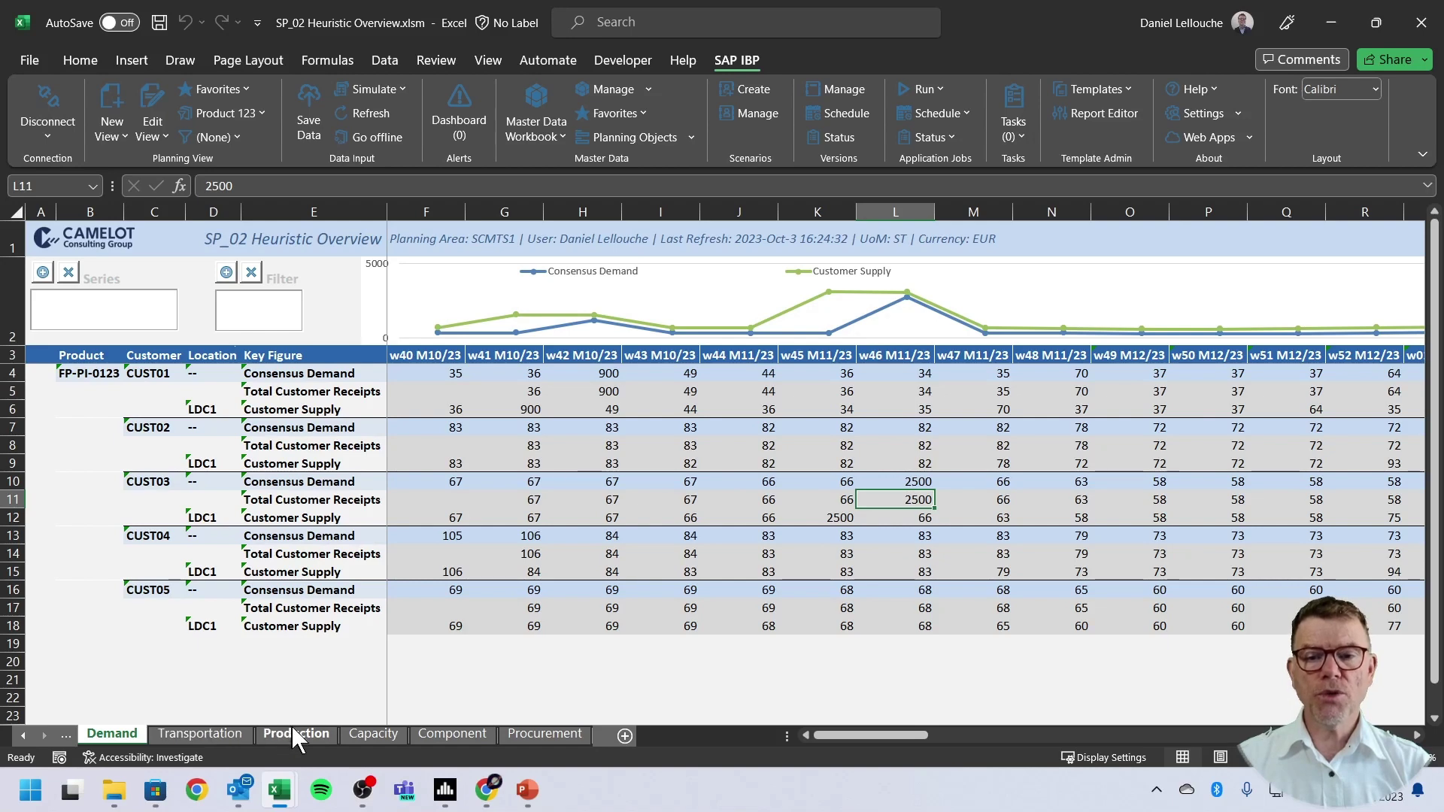
Compare new Production receipts with the Capacity chart, ending on Production showing 2565 in w41.
{"action": "left_click", "coordinate": [297, 733]}
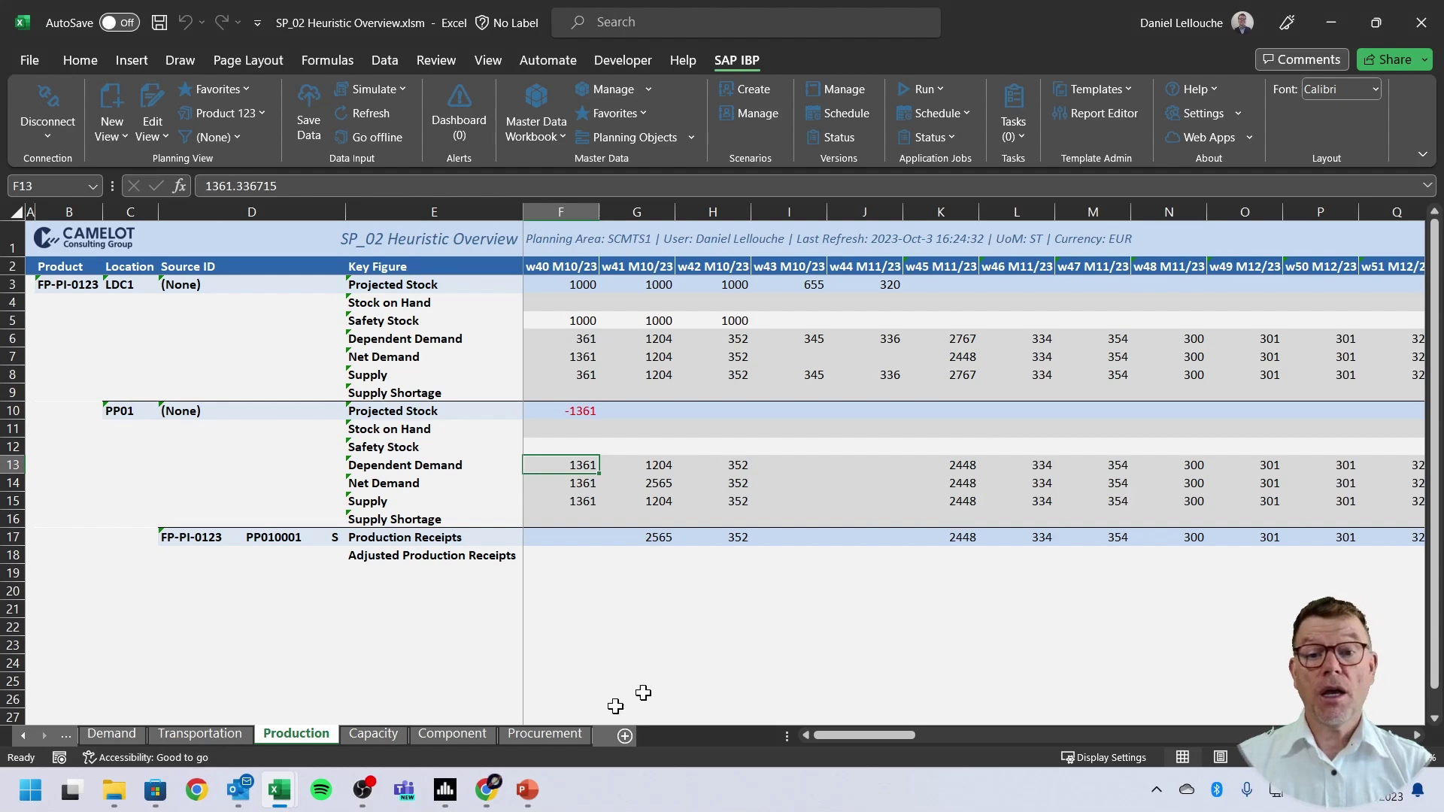
{"action": "left_click", "coordinate": [373, 734]}
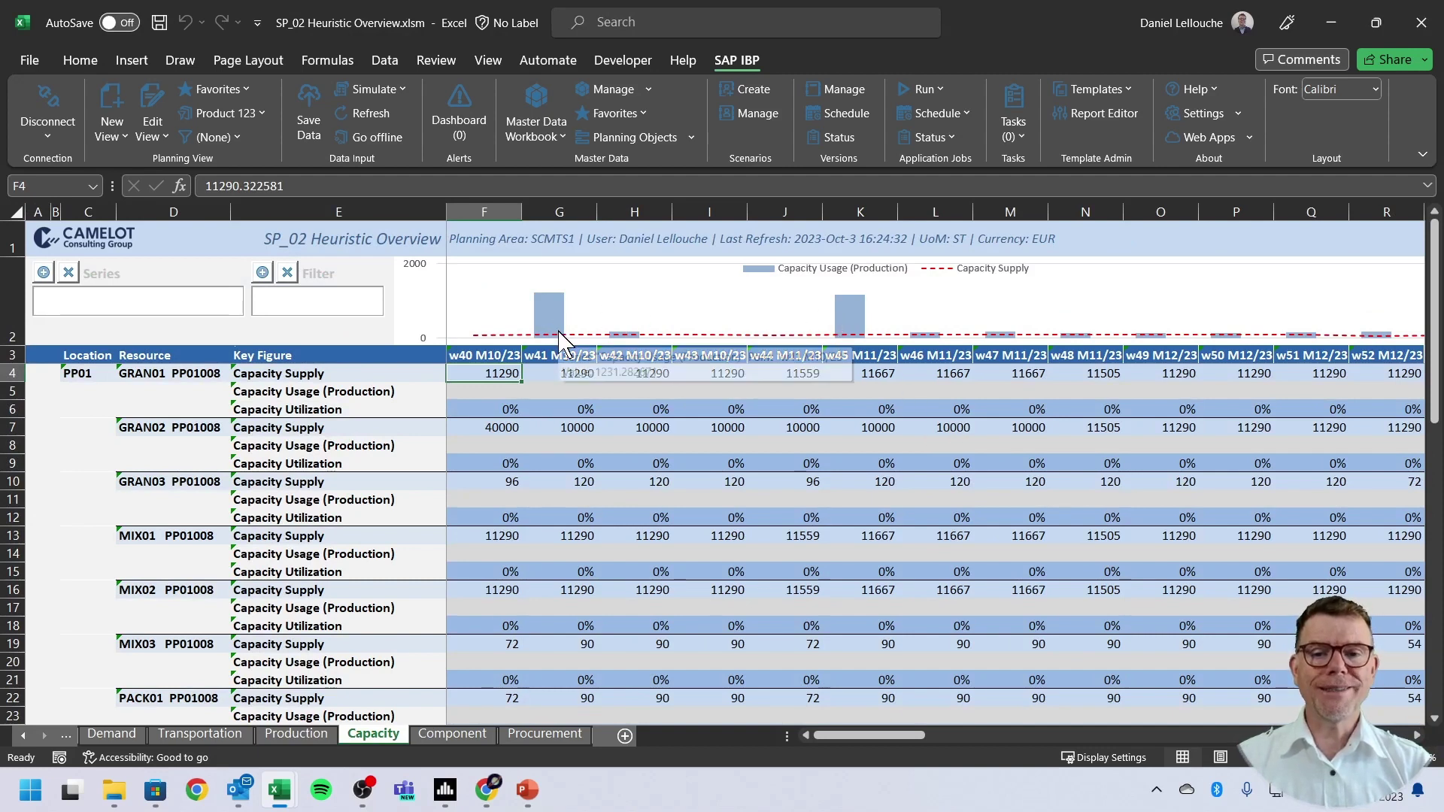
{"action": "mouse_move", "coordinate": [560, 339]}
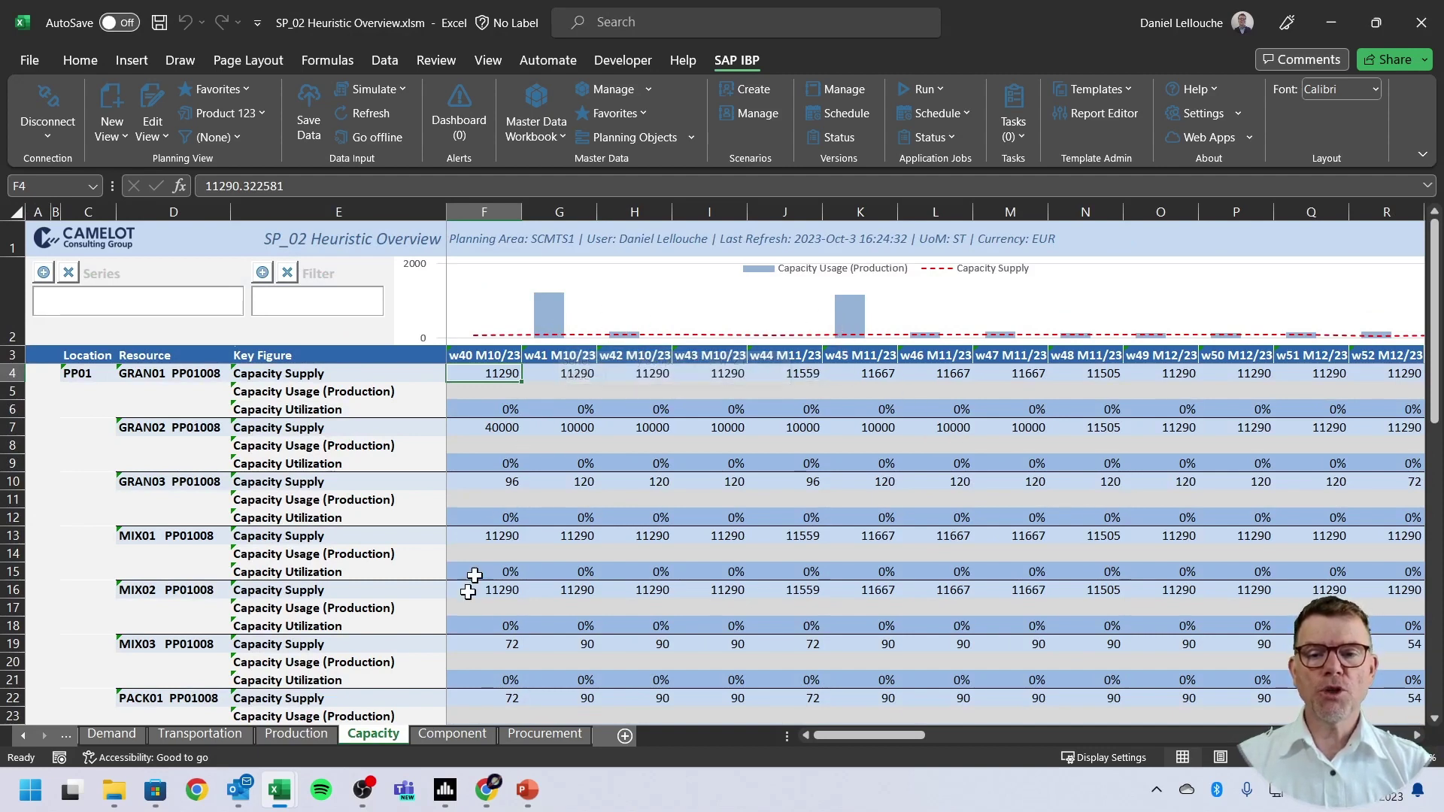
{"action": "left_click", "coordinate": [298, 734]}
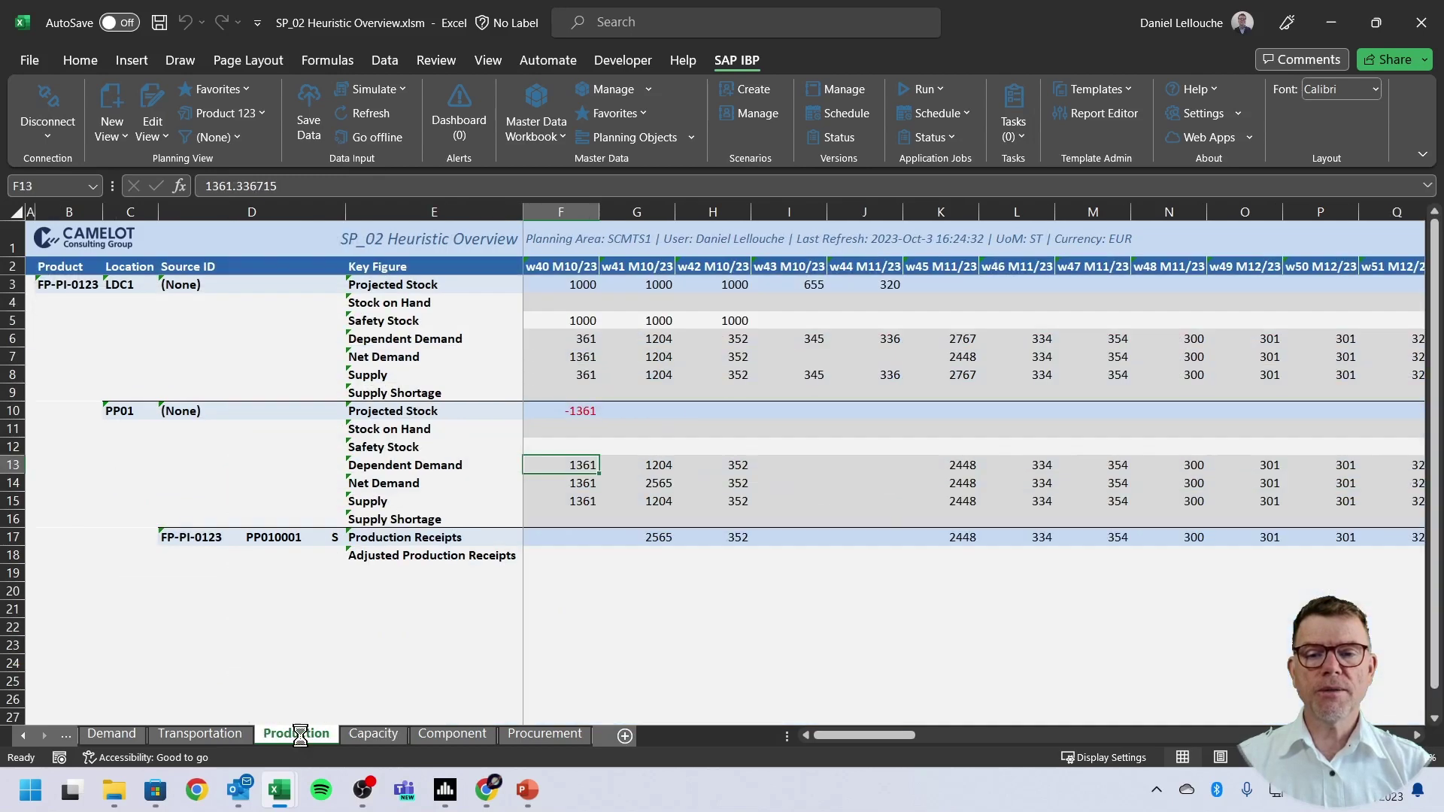
Fill Adjusted Production Receipts with 500 for w40 through w49.
{"action": "left_click", "coordinate": [611, 558]}
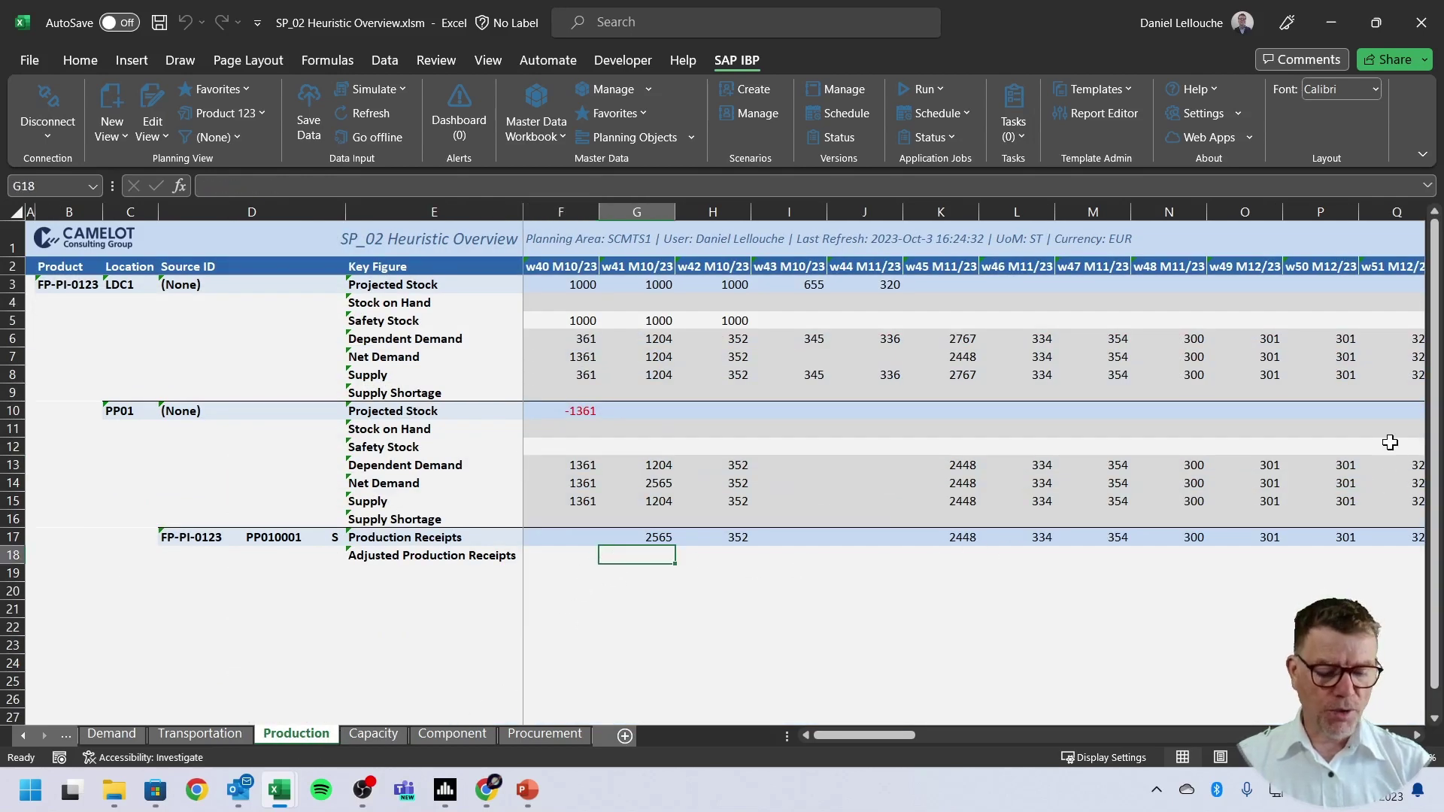
{"action": "key", "text": "Left"}
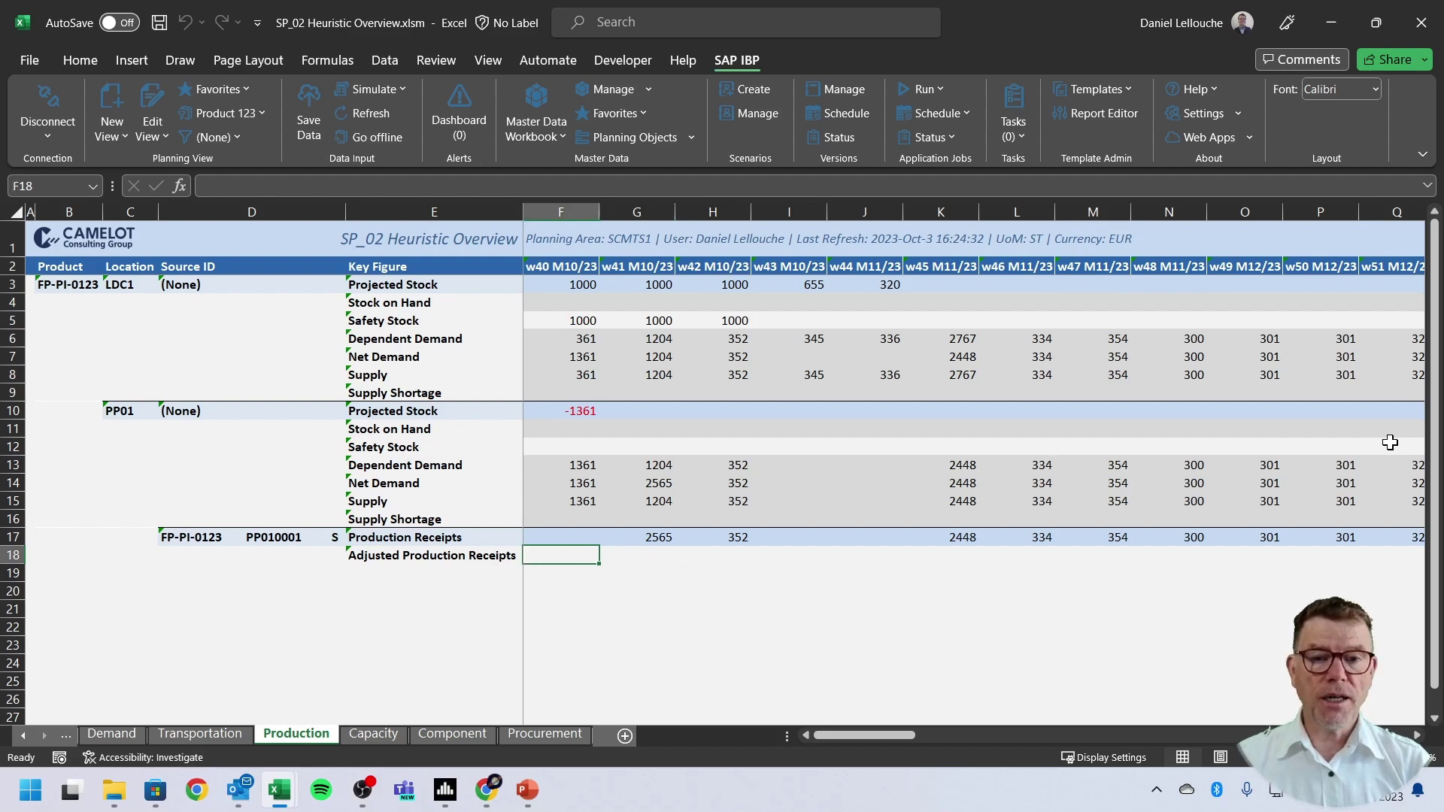
{"action": "type", "text": "500"}
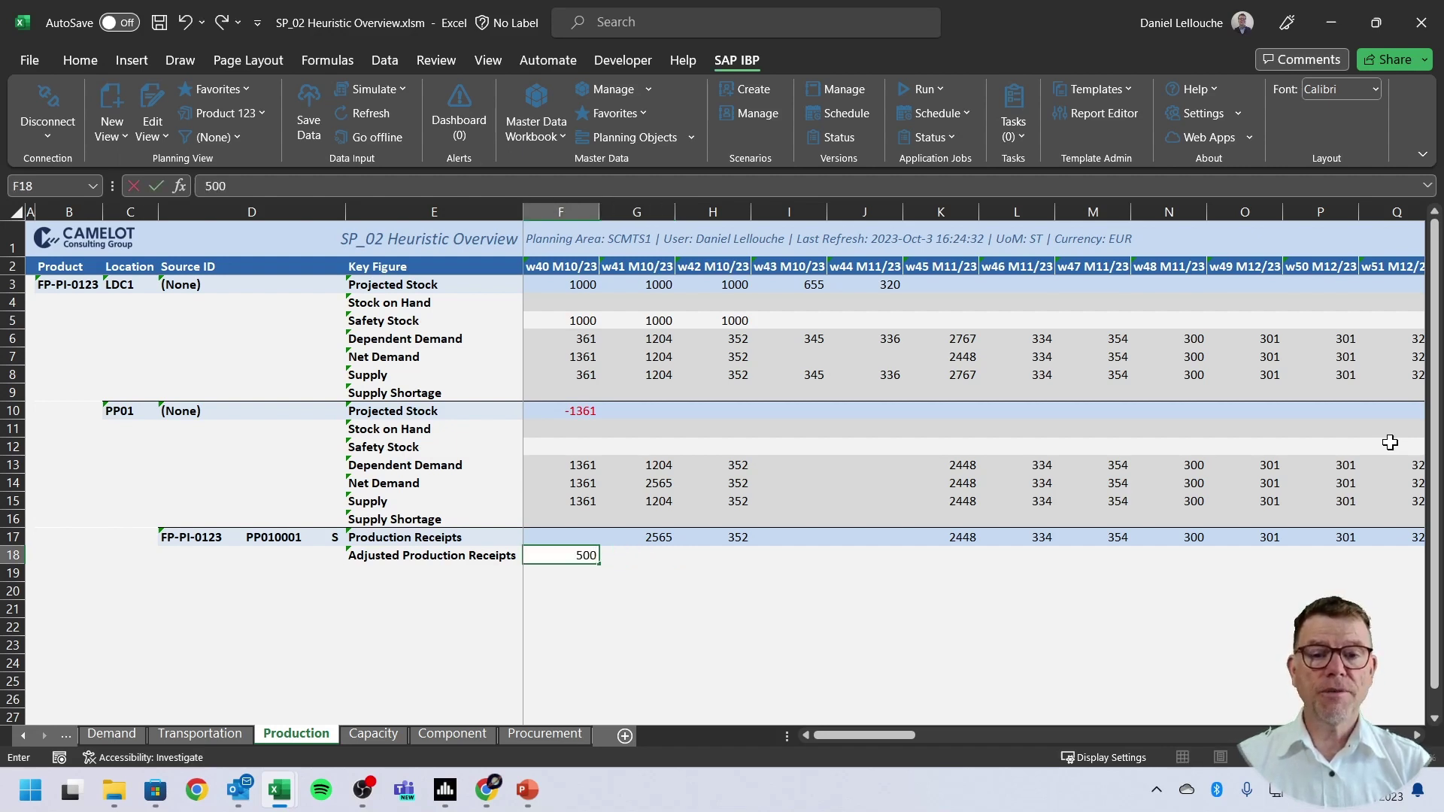
{"action": "left_click_drag", "start_coordinate": [600, 564], "coordinate": [1264, 558]}
{"action": "left_click", "coordinate": [833, 450]}
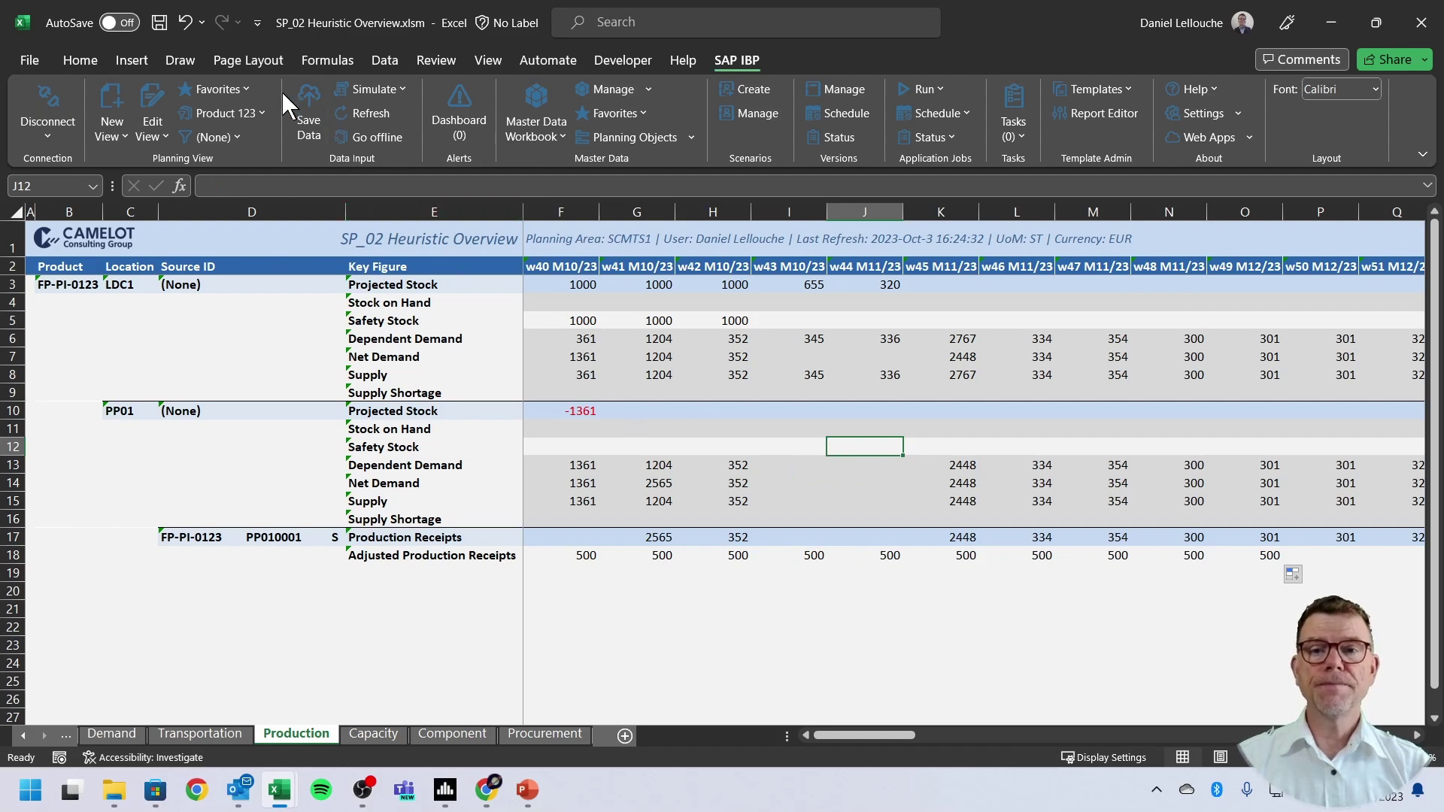
Rerun TS Heuristic without shortages and check the sum of the 500 production receipts.
{"action": "left_click", "coordinate": [399, 89]}
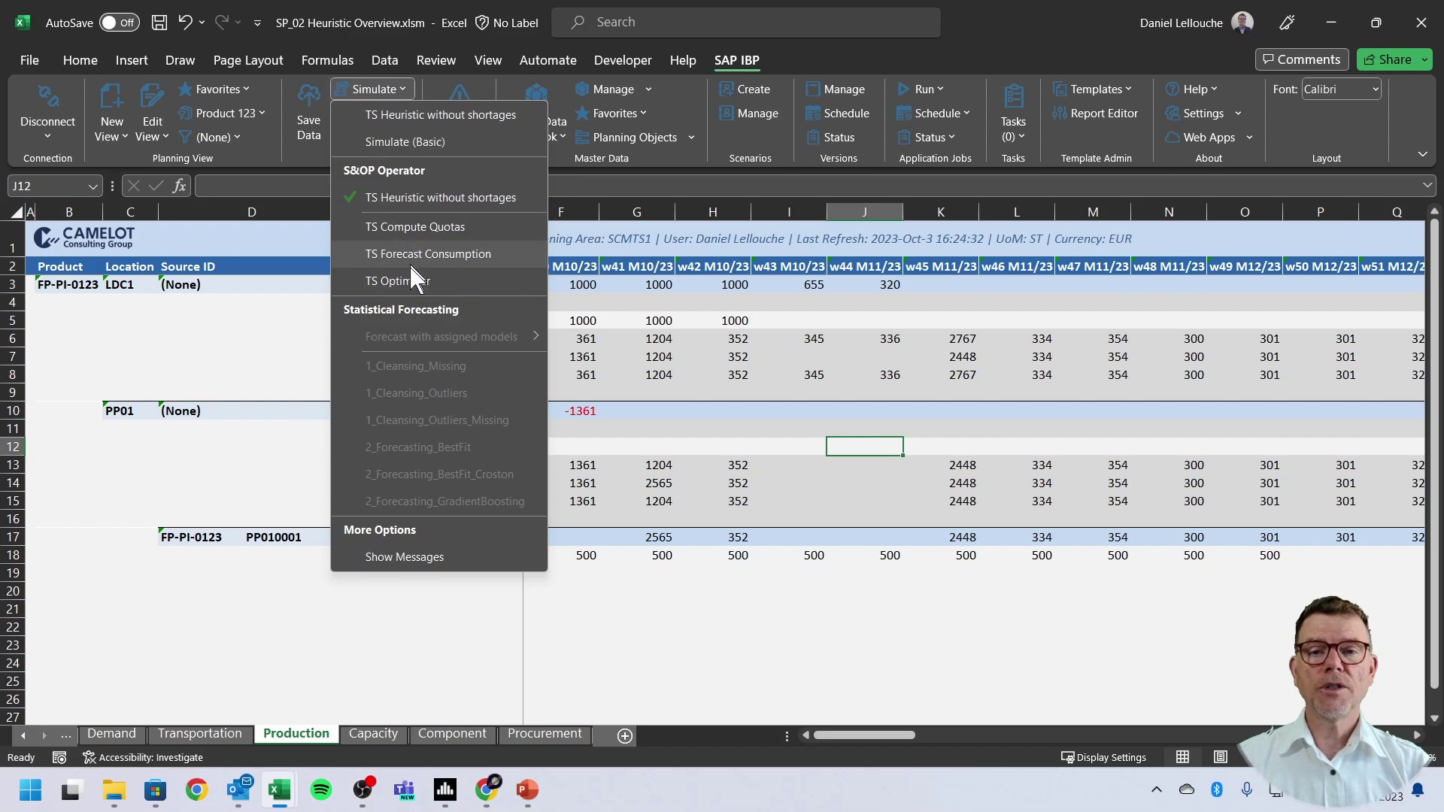
{"action": "left_click", "coordinate": [406, 116]}
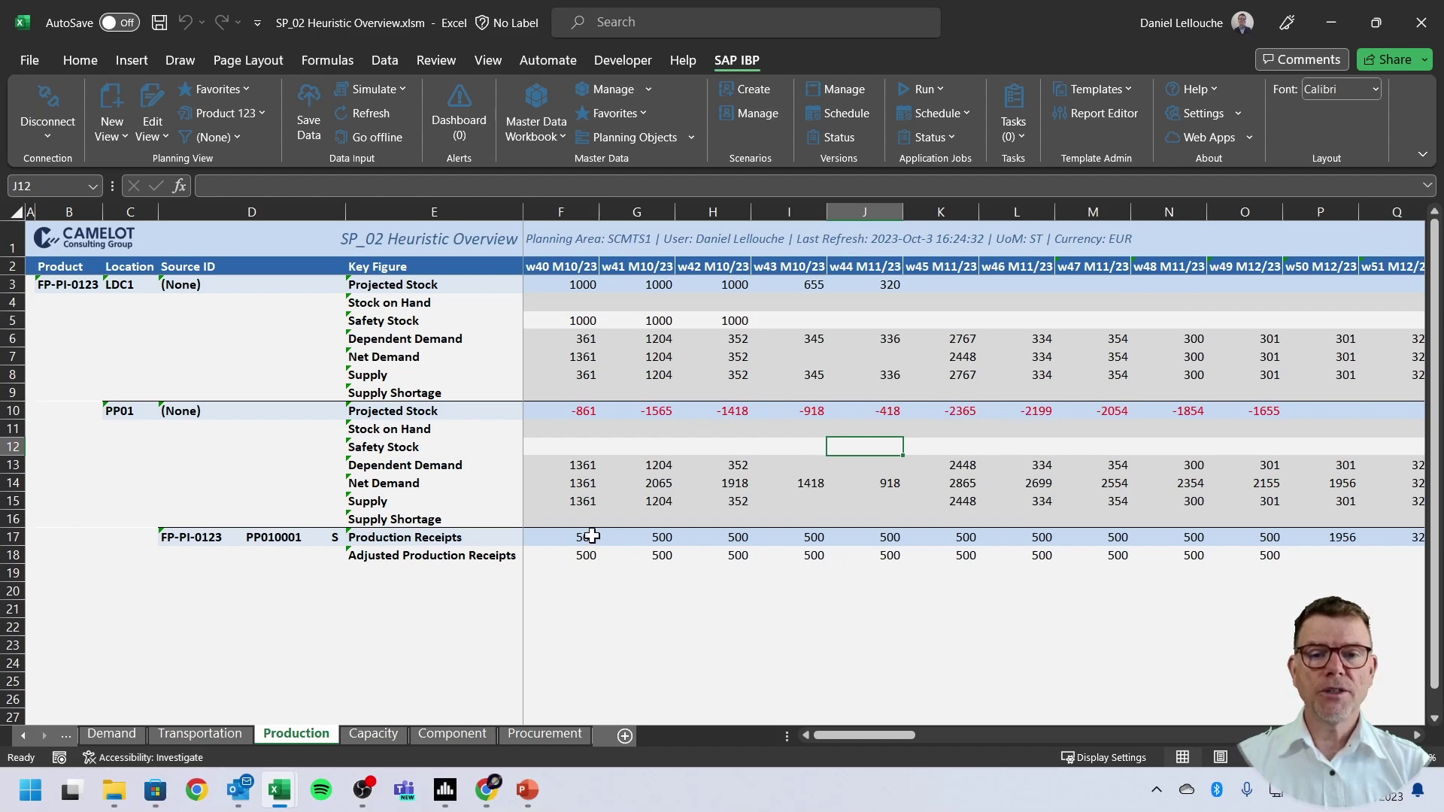
{"action": "left_click_drag", "start_coordinate": [586, 536], "coordinate": [865, 539]}
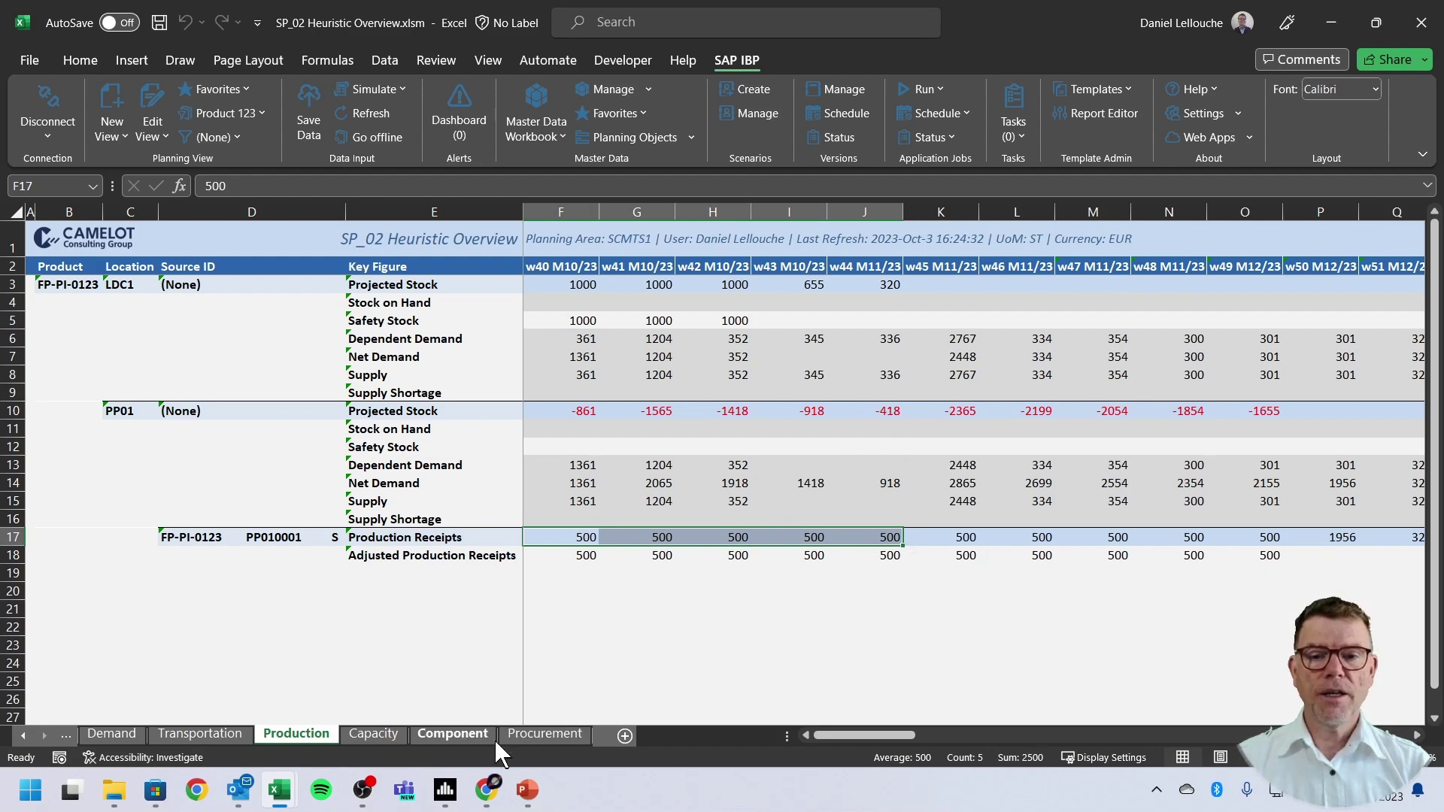
Switch to the Capacity sheet and let the Hist. Data maintenance report refresh.
{"action": "left_click", "coordinate": [397, 730]}
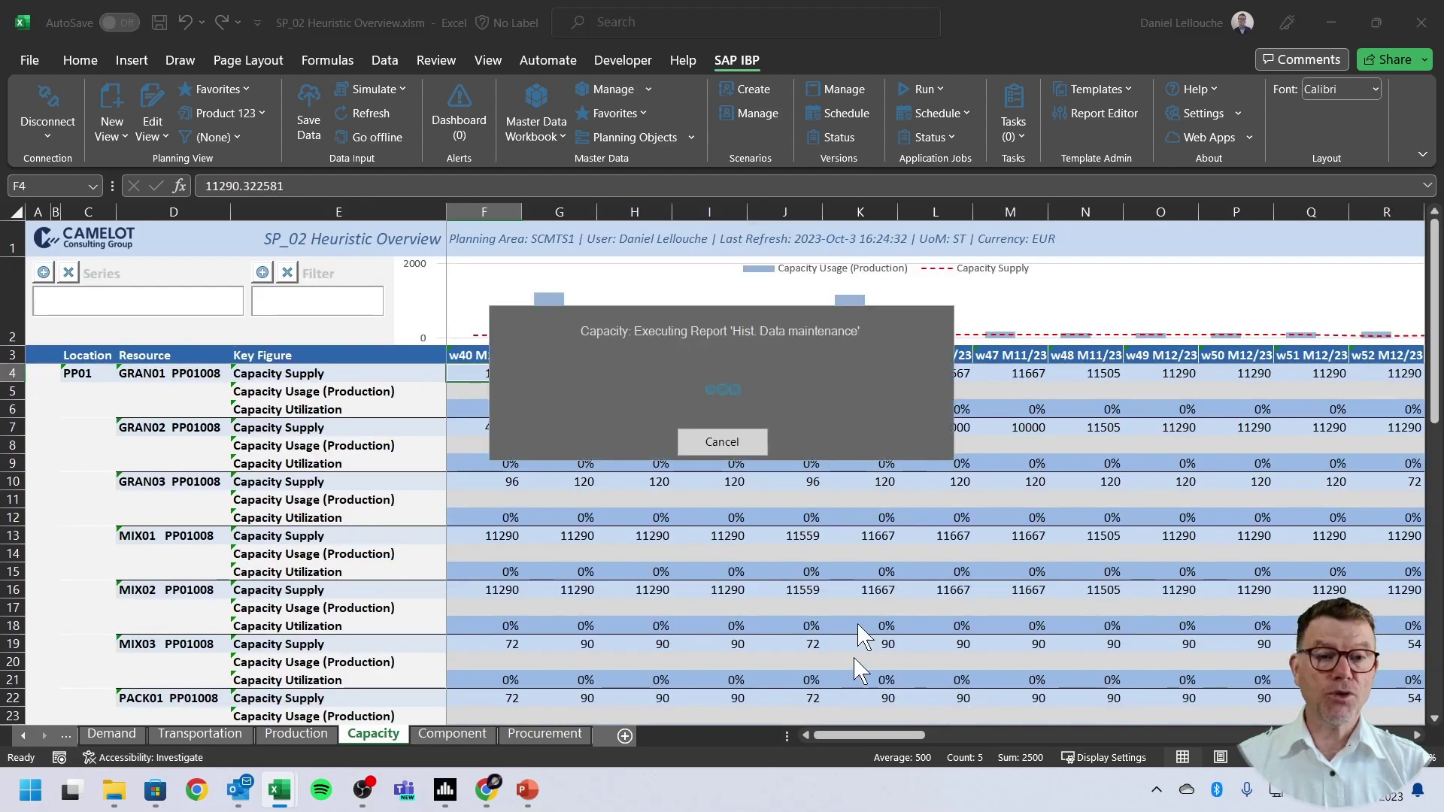